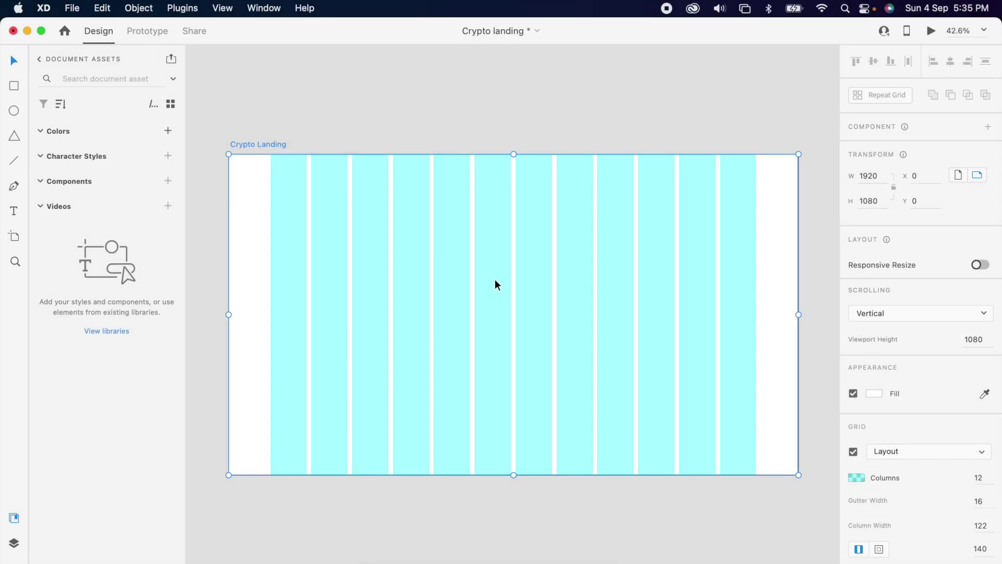
Step: Switch to the Text tool to start adding text on the Crypto Landing artboard
left_click(14, 211)
Step: Type the headline 'Discover crypto market' and move it to the left margin
left_click(326, 261)
type("d")
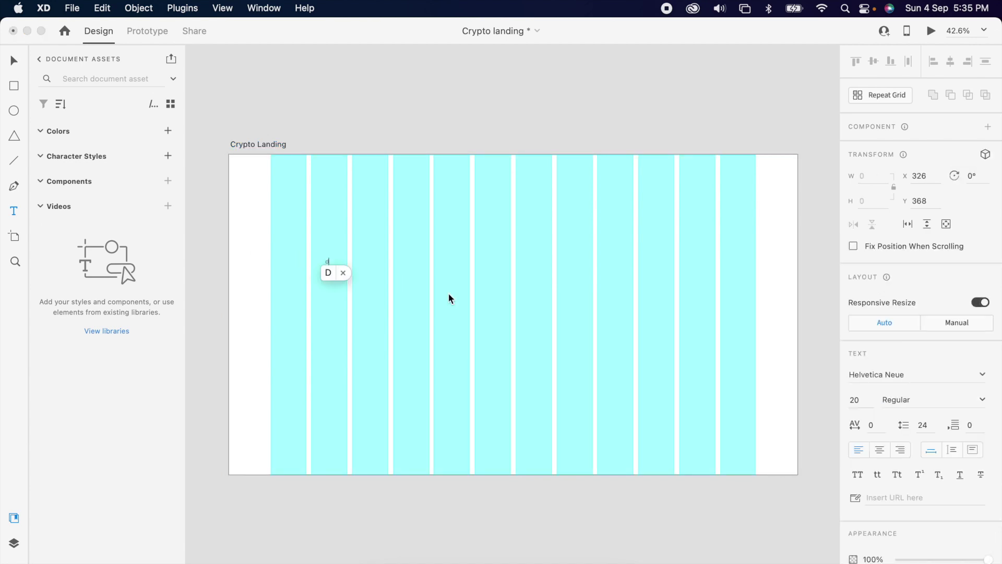
double_click(329, 261)
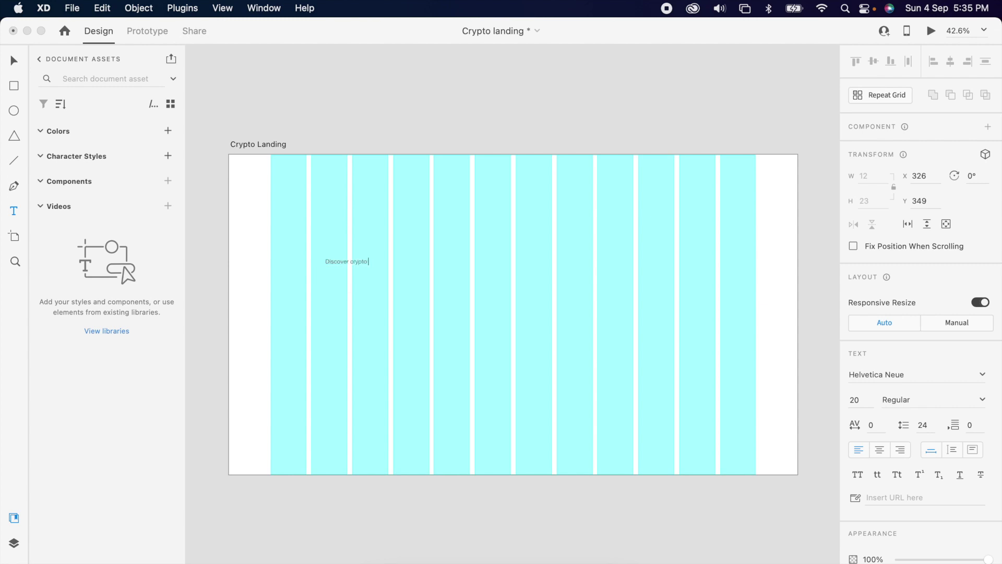
left_click(358, 316)
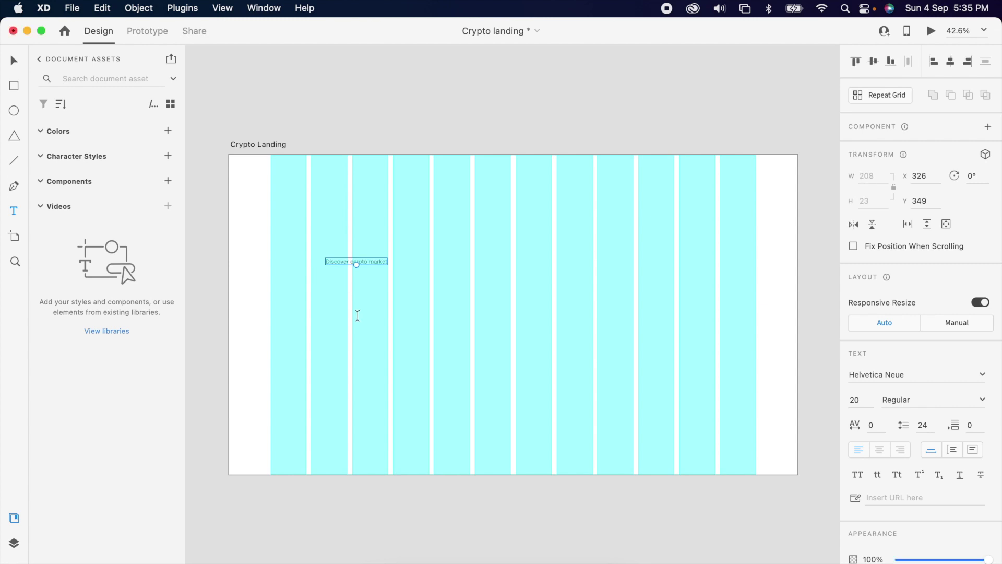
mouse_move(356, 265)
left_mouse_down()
mouse_move(354, 285)
mouse_move(403, 271)
left_mouse_up()
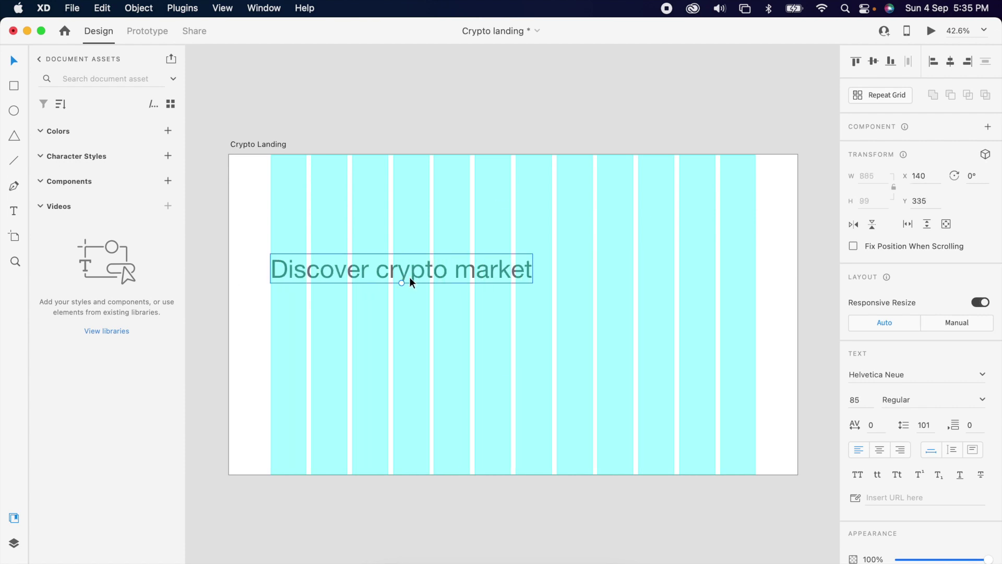
Step: Set the headline font to PP Neue Machina Ultrabold at size 120
left_click(924, 372)
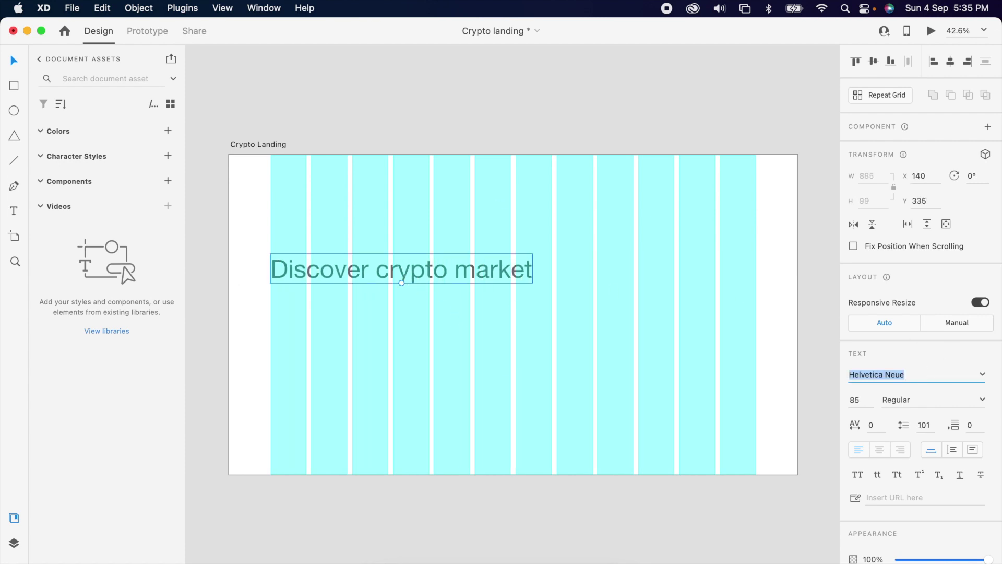
type("PP Neue Machina")
key("Return")
left_click(984, 402)
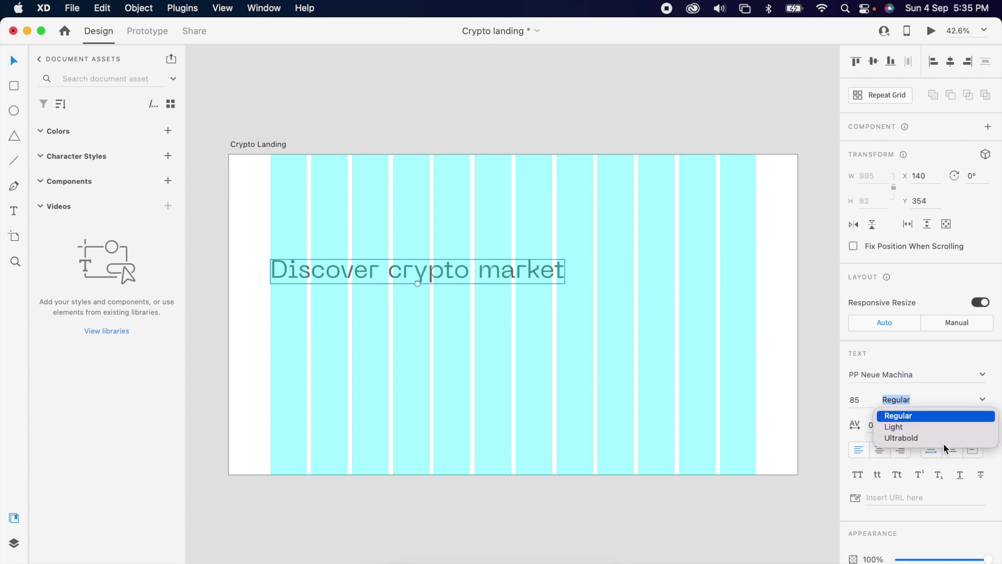
left_click(919, 440)
left_click(861, 401)
type("120")
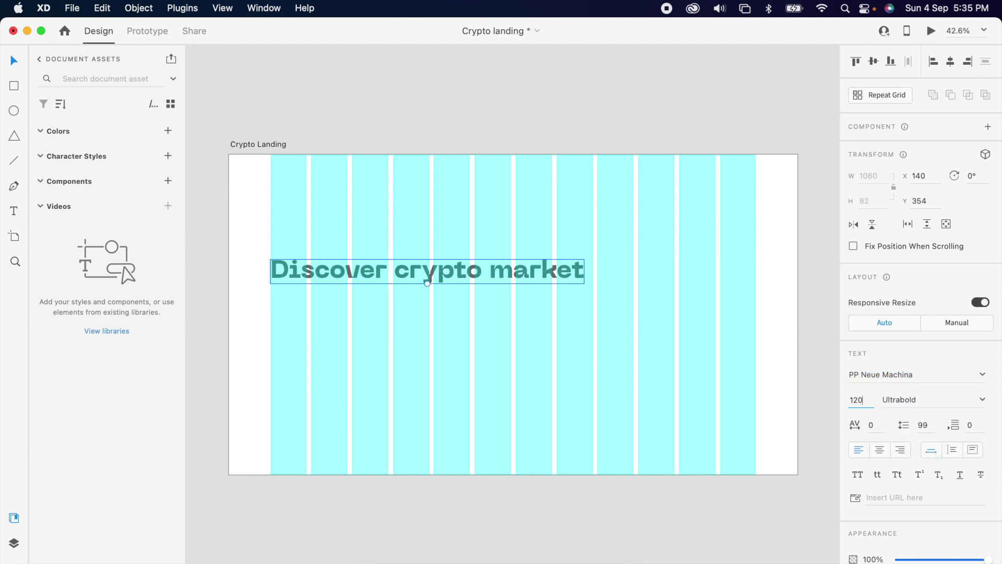
key("Return")
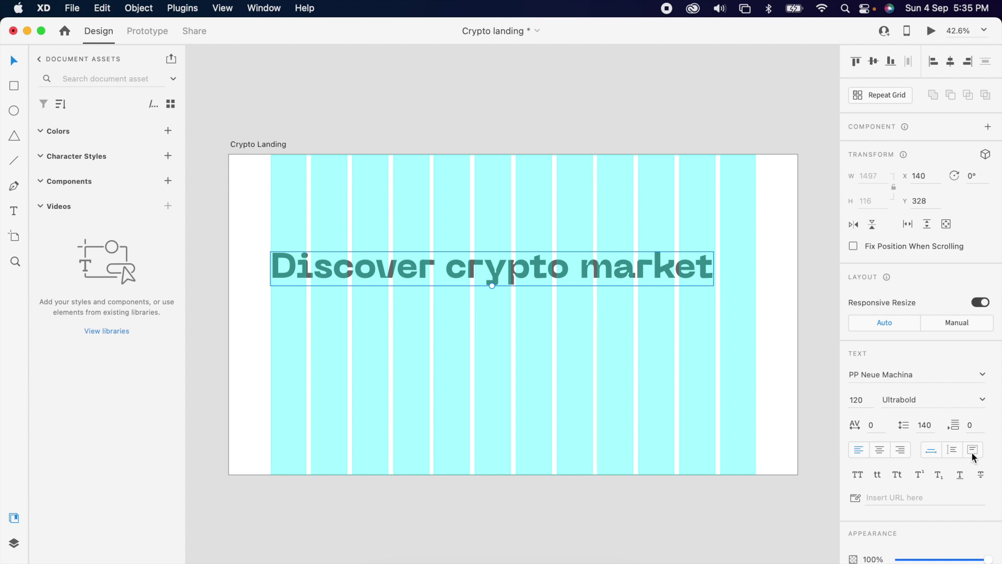
Step: Make the headline box fixed width, wrap it to three lines, and move it higher
left_click(972, 451)
left_click_drag(714, 268, 471, 321)
double_click(370, 286)
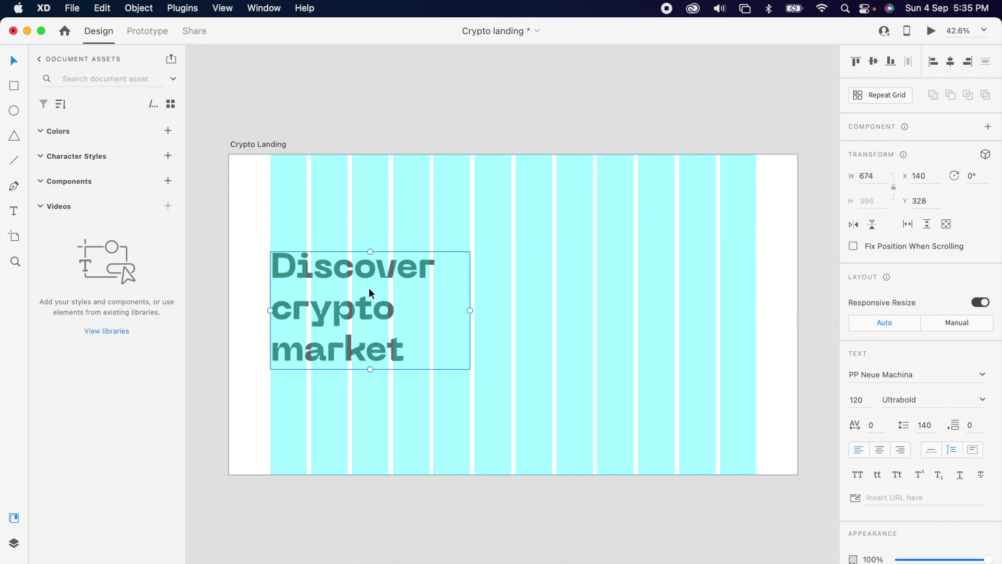
left_click(478, 344)
left_click_drag(377, 324, 380, 298)
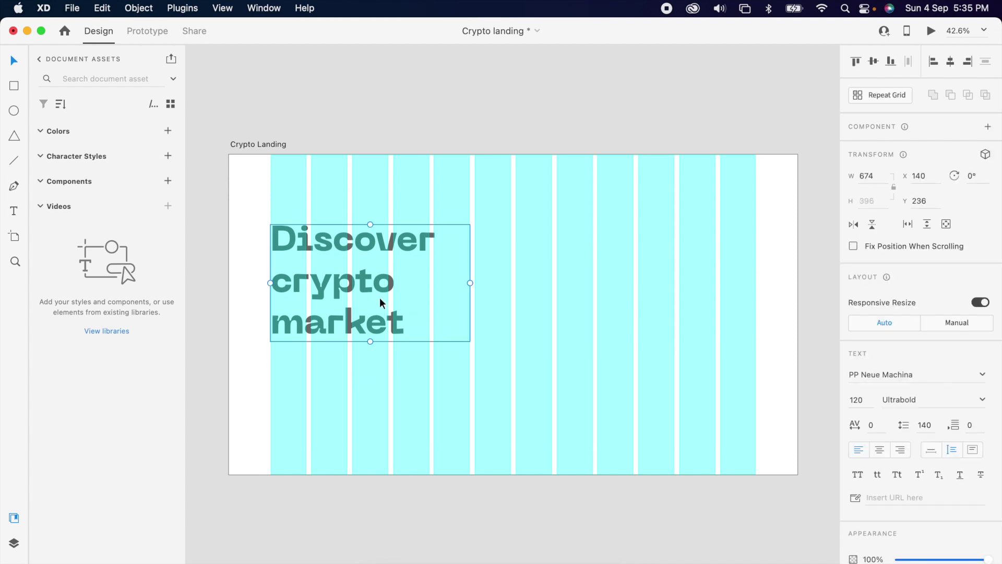
key("super+shift+apostrophe")
Step: Paste the subtitle paragraph below the headline at size 25 Regular, matching the headline's width
key("t")
left_click_drag(270, 363, 622, 423)
type("With powerful tools for crypto payments, you can grow your business.")
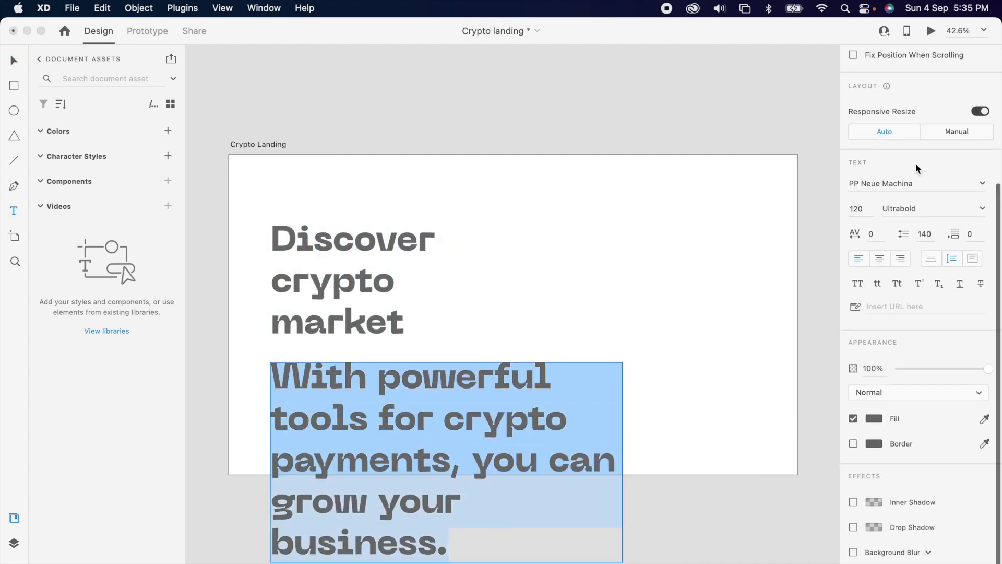
left_click(858, 229)
type("25")
left_click(932, 229)
left_click(903, 244)
key("Escape")
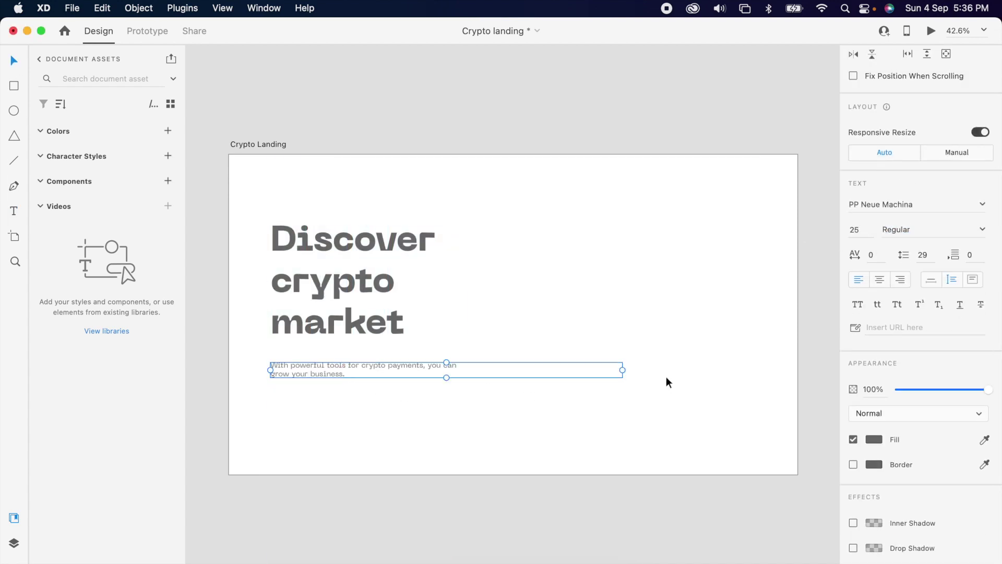
left_click_drag(621, 369, 488, 371)
key("super+shift+apostrophe")
left_click_drag(403, 374, 406, 363)
key("super+shift+apostrophe")
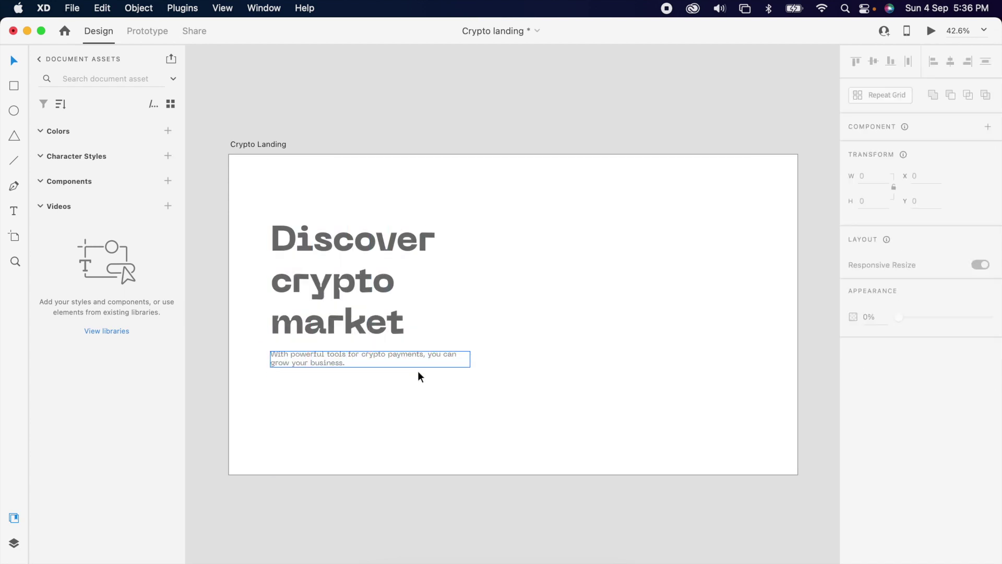
Step: Duplicate the headline into a '$3.2B' figure at size 80, aligned with the subtitle
left_click(331, 290)
left_click_drag(330, 290, 351, 413, "alt")
key("Return")
type("$3.2")
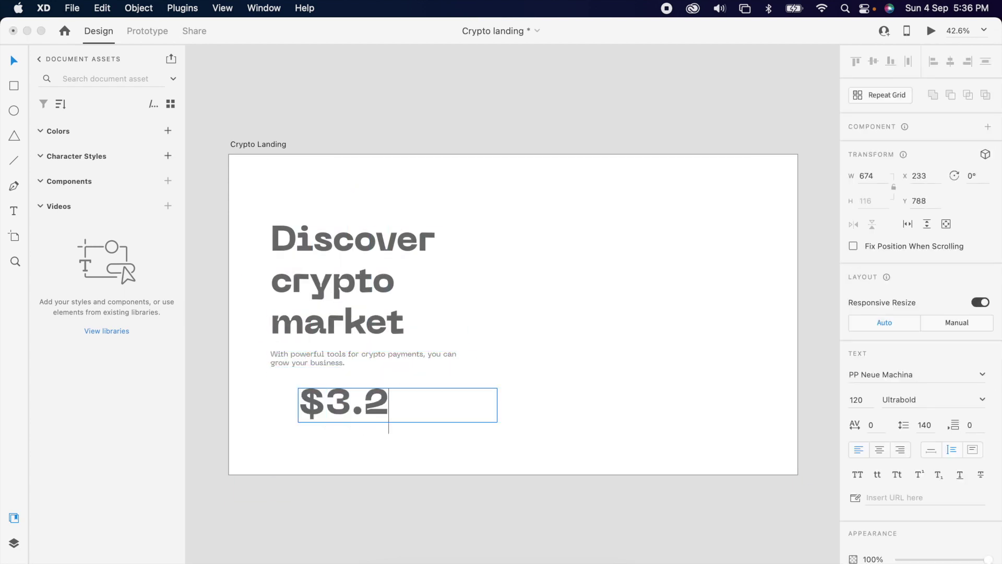
type("B")
double_click(856, 400)
type("80")
key("Return")
left_click_drag(358, 398, 335, 398)
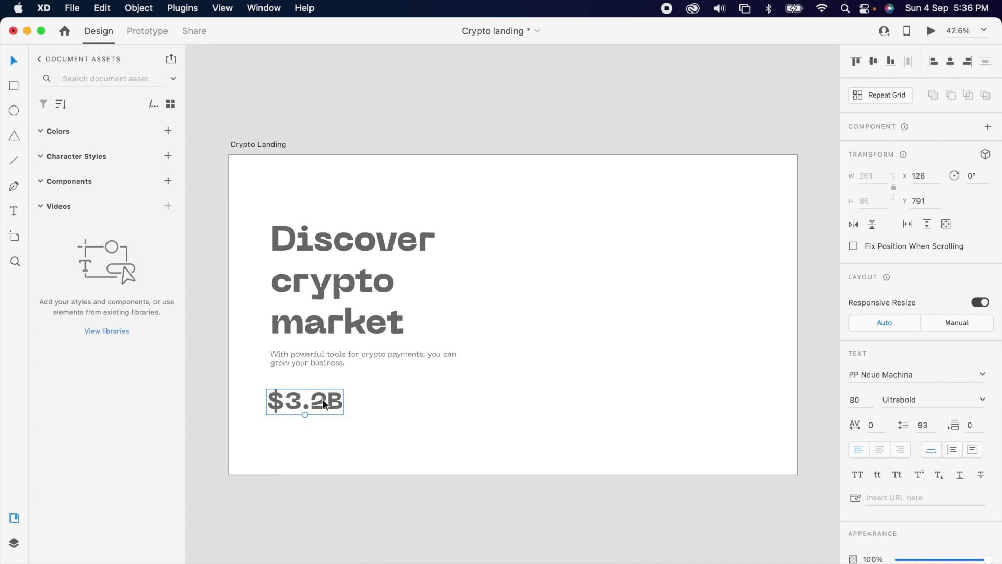
Step: Duplicate the subtitle as a 'Total Invested' label under $3.2B
left_click_drag(313, 358, 313, 430, "alt")
key("Return")
type("Total Invested")
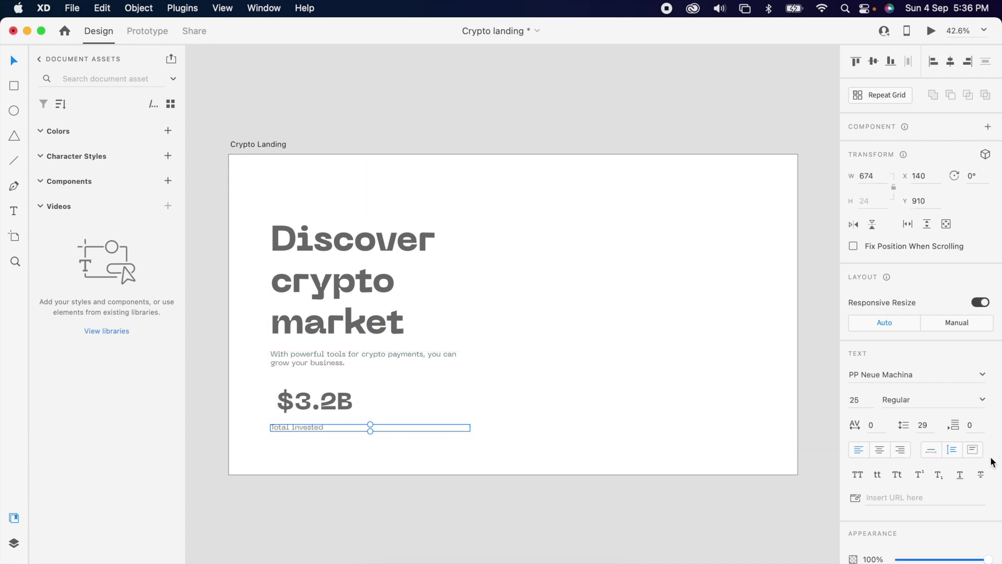
left_click(897, 474)
left_click(931, 450)
left_click_drag(282, 429, 406, 404)
Step: Duplicate the stat pair and change it to '$134M' and 'Total Liquidity'
left_click(314, 401, "shift")
double_click(449, 402)
type("13")
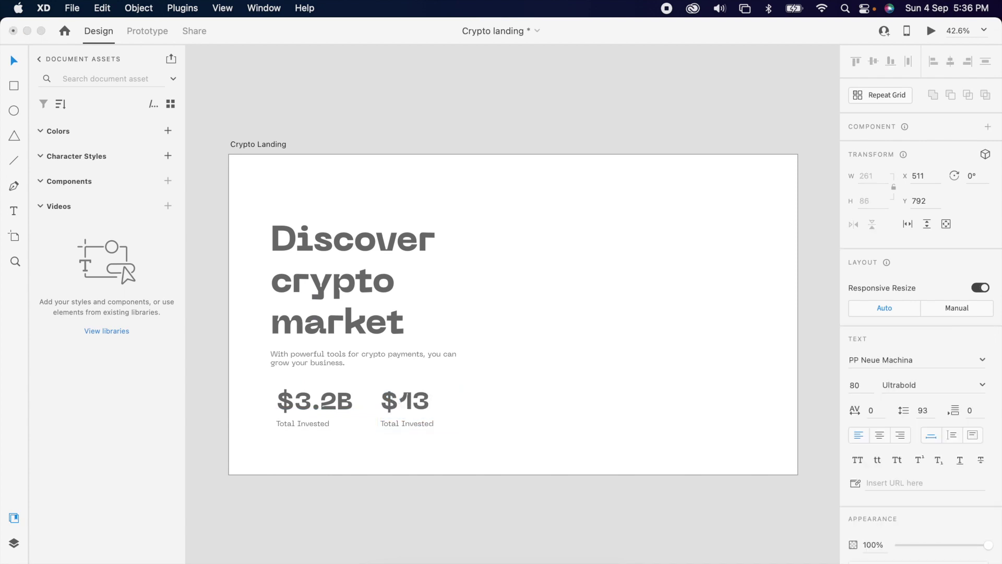
type("4M")
double_click(412, 423)
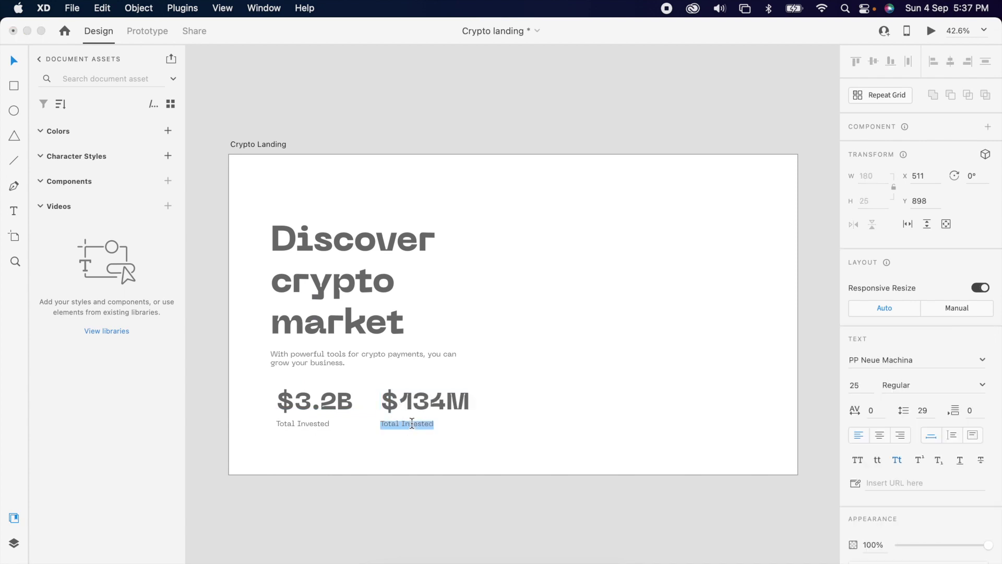
type("Liquidity")
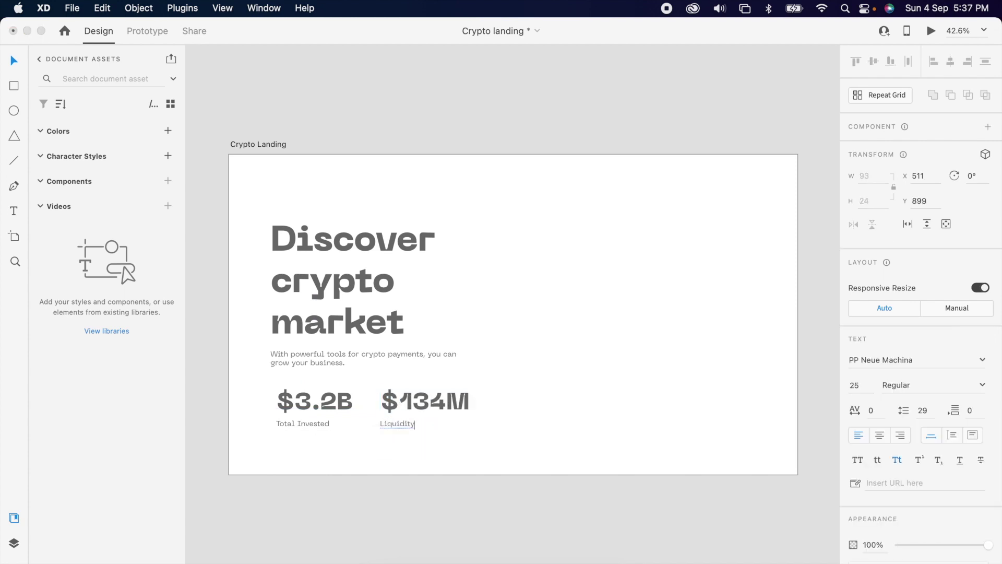
type("Total")
key("Escape")
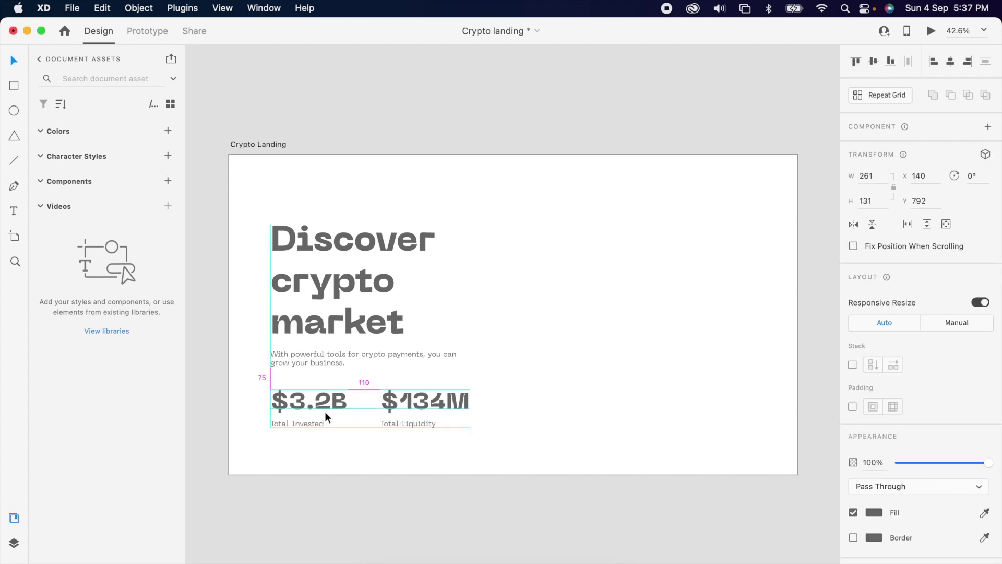
left_click_drag(508, 432, 259, 209)
Step: Draw a horizontal divider line with the Pen tool under the subtitle
key("Escape")
left_click(330, 401)
left_click(264, 183)
key("p")
left_click(270, 377)
left_click(465, 377)
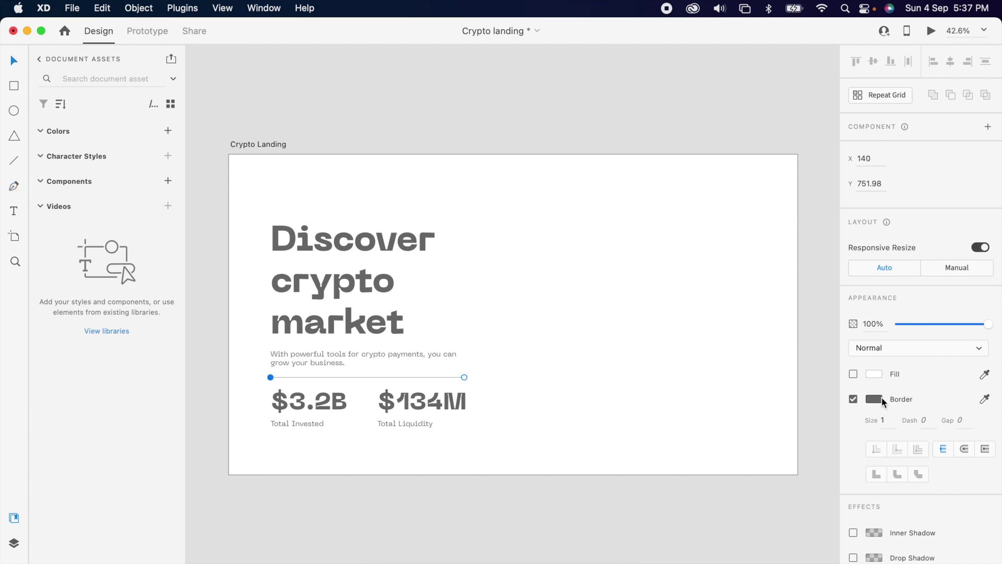
key("Escape")
Step: Set the Crypto Landing artboard fill to near black
left_click(656, 298)
left_click(873, 393)
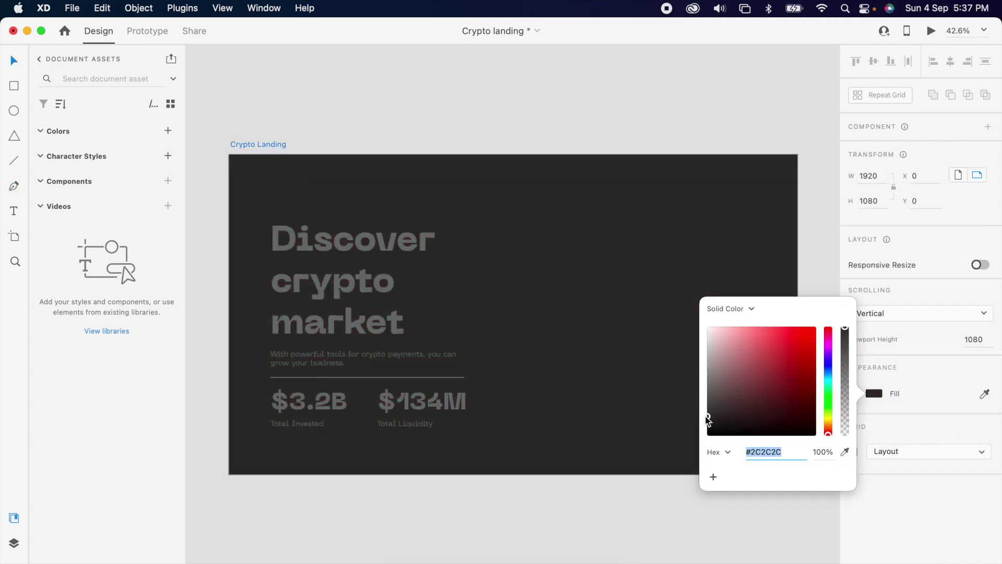
left_click_drag(710, 412, 653, 432)
left_click(540, 376)
Step: Make the headline, subtitle and both stats white
left_click_drag(242, 221, 473, 431)
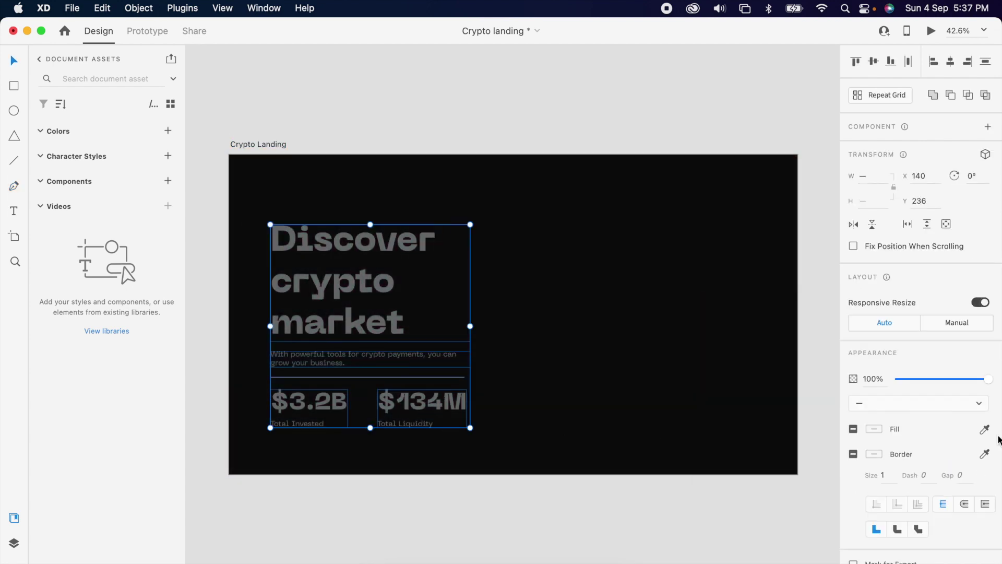
left_click_drag(527, 372, 266, 221)
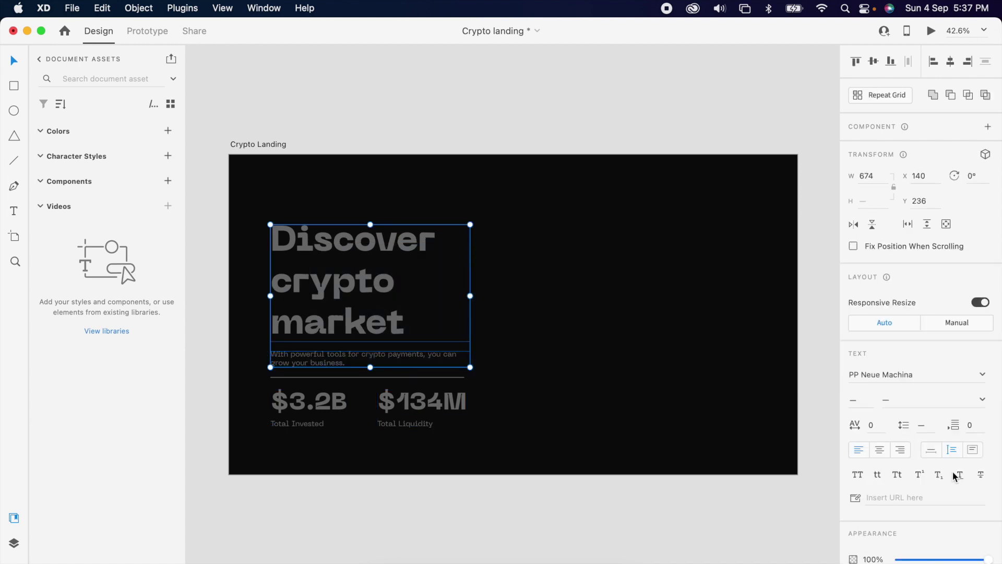
scroll(956, 473, "down", 3)
left_click(874, 503)
left_click_drag(501, 439, 263, 387)
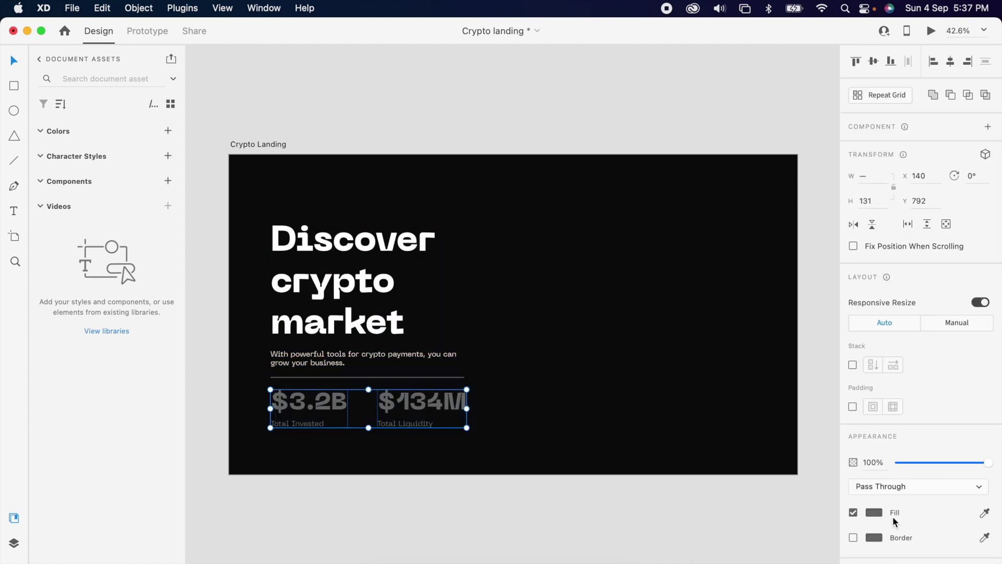
left_click(865, 511)
left_click(525, 243)
Step: Lower the divider line's opacity to 35%
left_click(460, 378)
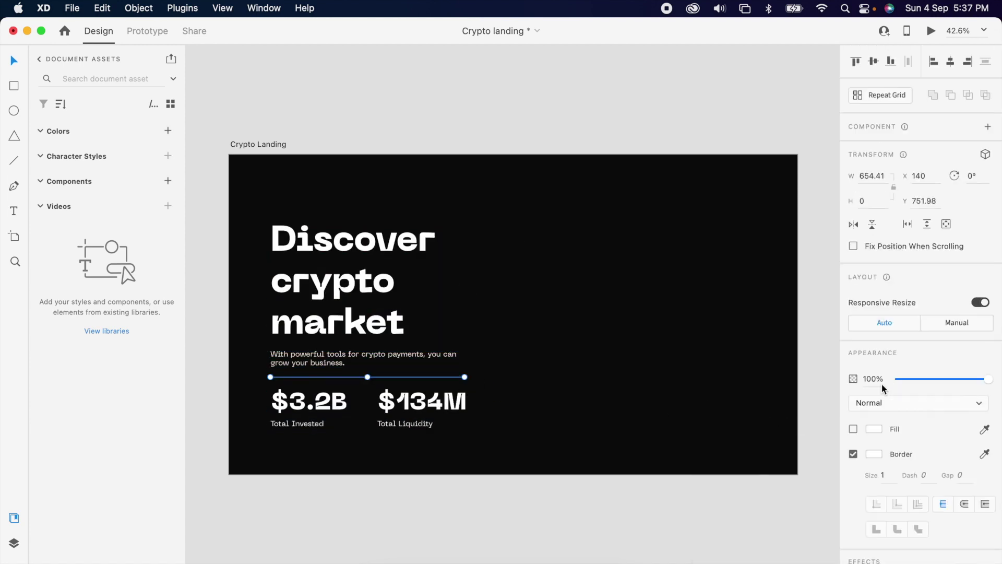
type("35")
key("Return")
left_click(585, 359)
scroll(586, 359, "left", 2)
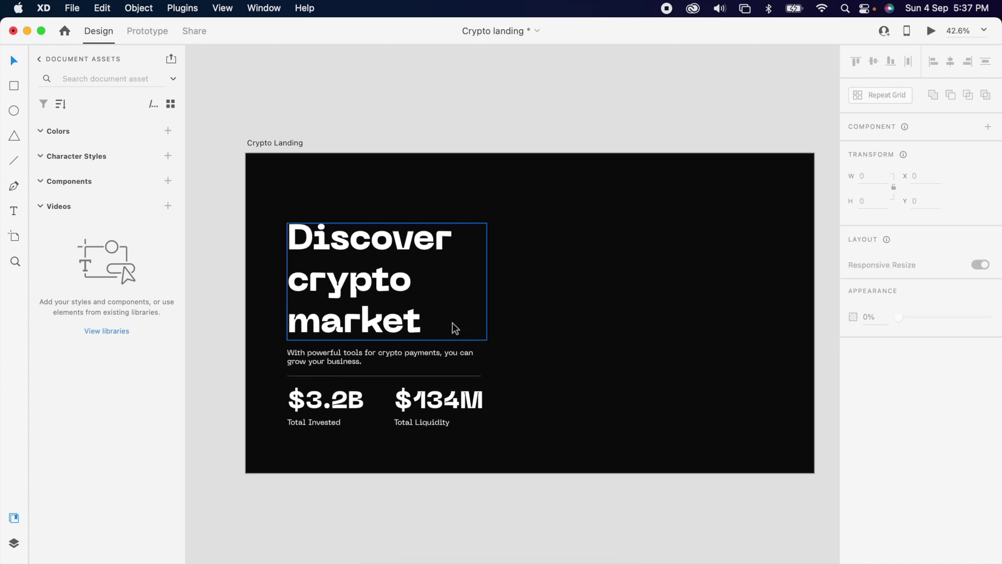
scroll(452, 321, "right", 3)
left_click(14, 86)
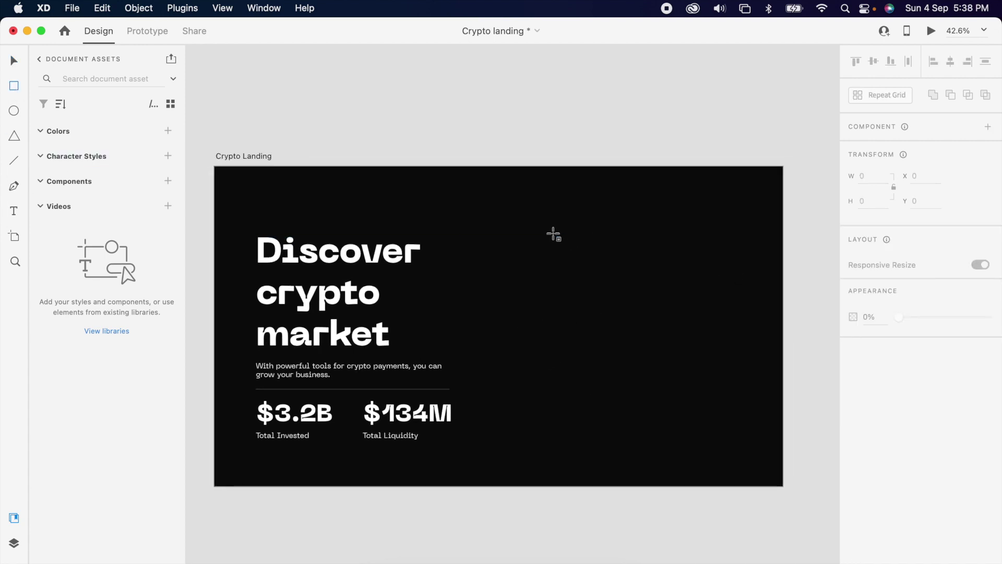
Step: Draw a borderless arch shape on the right half with rounded top and 0 bottom corners
left_click_drag(561, 236, 771, 486)
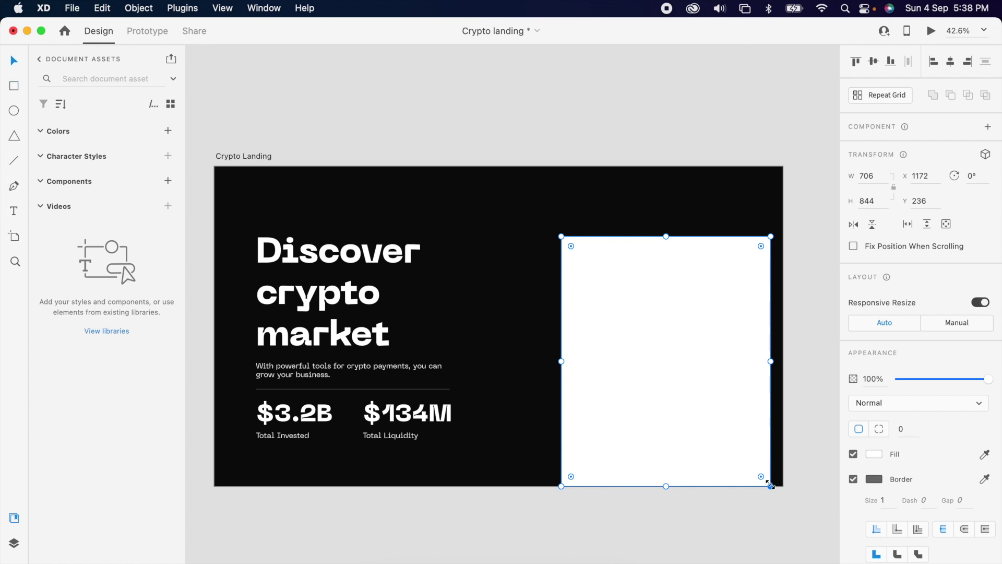
left_click_drag(705, 453, 675, 457)
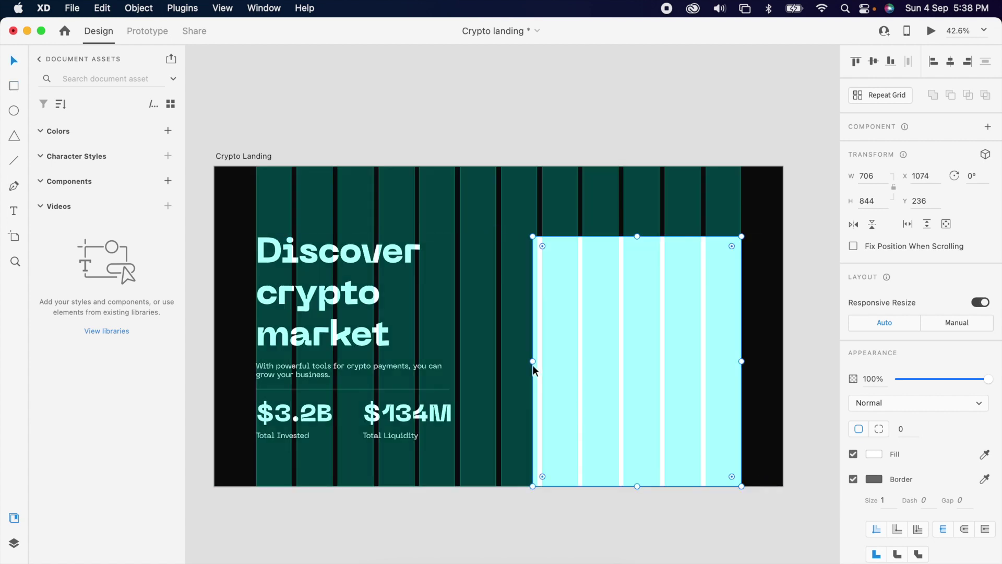
left_click_drag(533, 361, 501, 367)
mouse_move(511, 249)
left_mouse_down()
mouse_move(536, 325)
mouse_move(616, 355)
mouse_move(483, 557)
left_mouse_up()
left_click(956, 429)
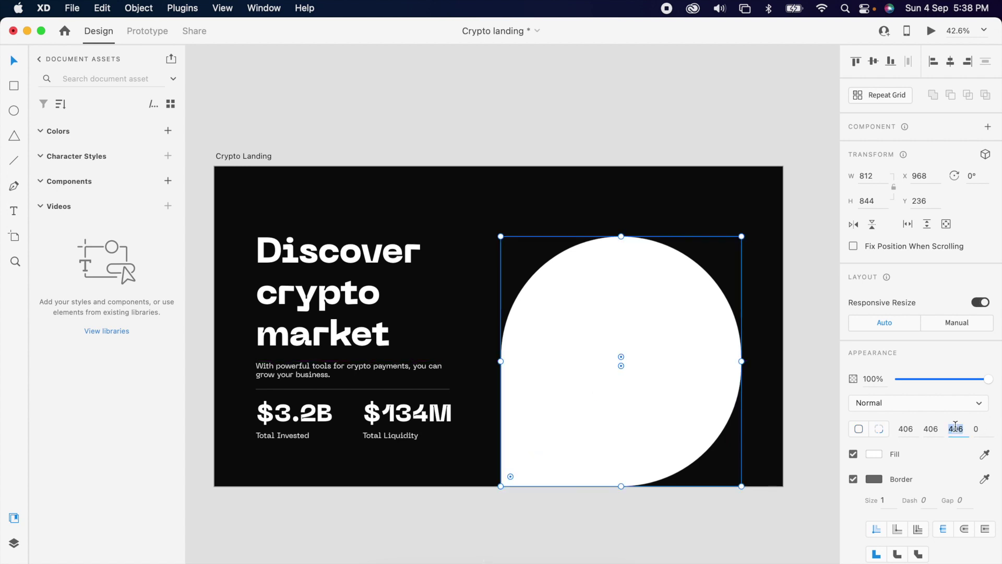
type("0")
key("Return")
left_click(853, 478)
left_click(658, 522)
left_click(596, 396)
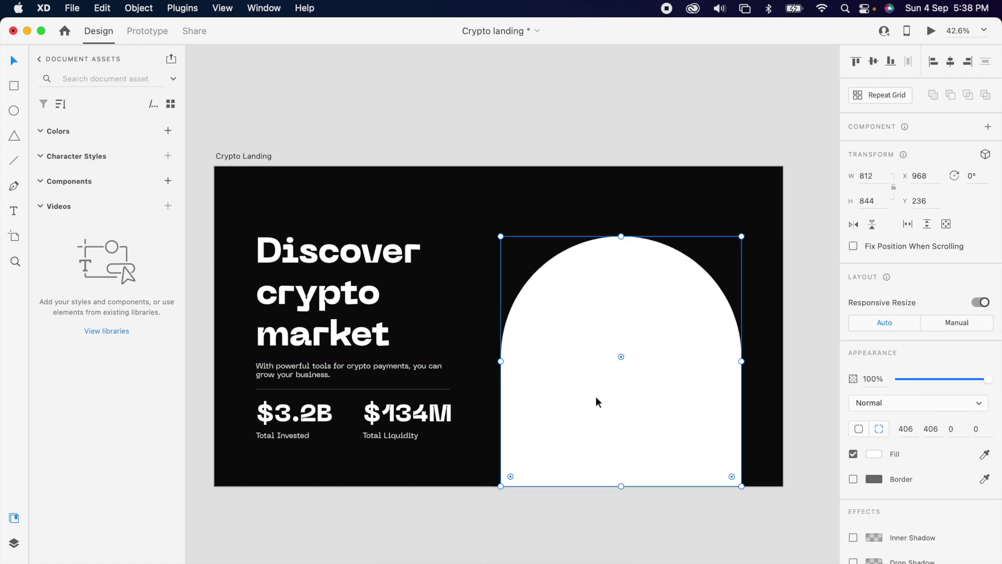
Step: Drop the isometric crypto illustration from Finder into the arch and position it
key("super+Tab")
key("super+Tab")
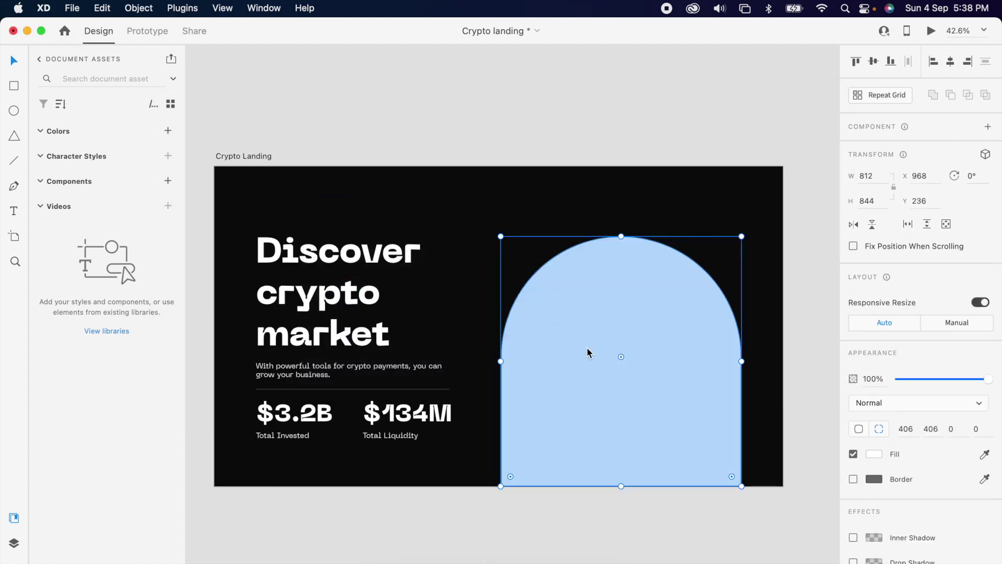
left_click_drag(336, 151, 595, 365)
mouse_move(603, 409)
left_mouse_down()
mouse_move(593, 411)
mouse_move(682, 49)
left_mouse_up()
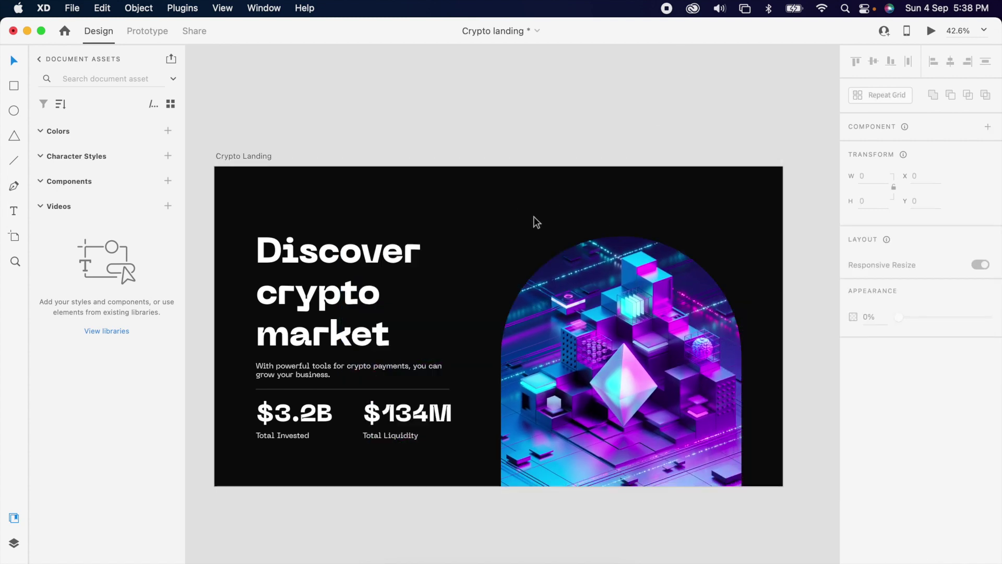
left_click(15, 137)
Step: Turn a borderless triangle beside the headline into a four-point star with 4 corners
left_click_drag(430, 294, 459, 317)
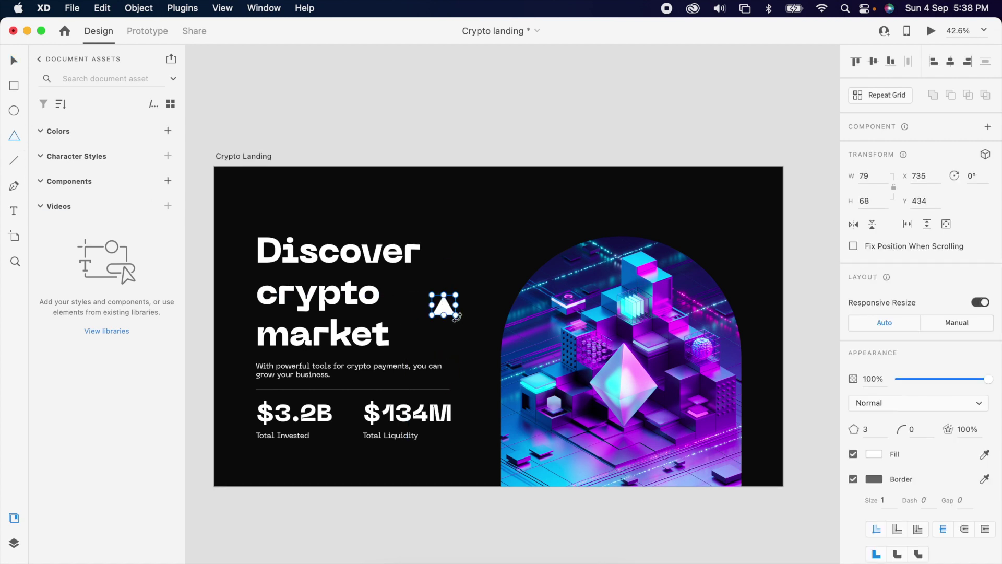
left_click(854, 479)
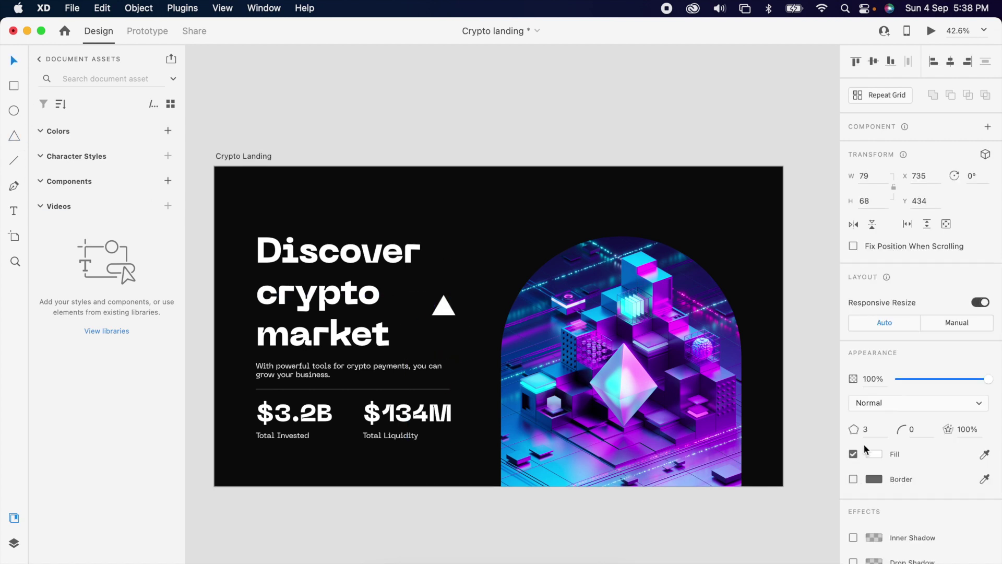
left_click(869, 431)
type("4")
key("Return")
left_click(974, 429)
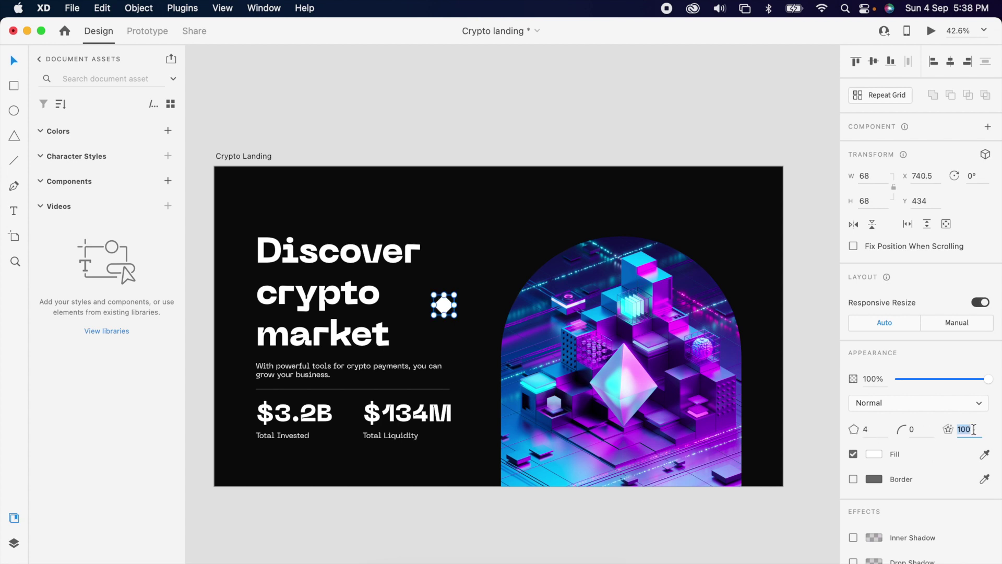
type("50")
key("Return")
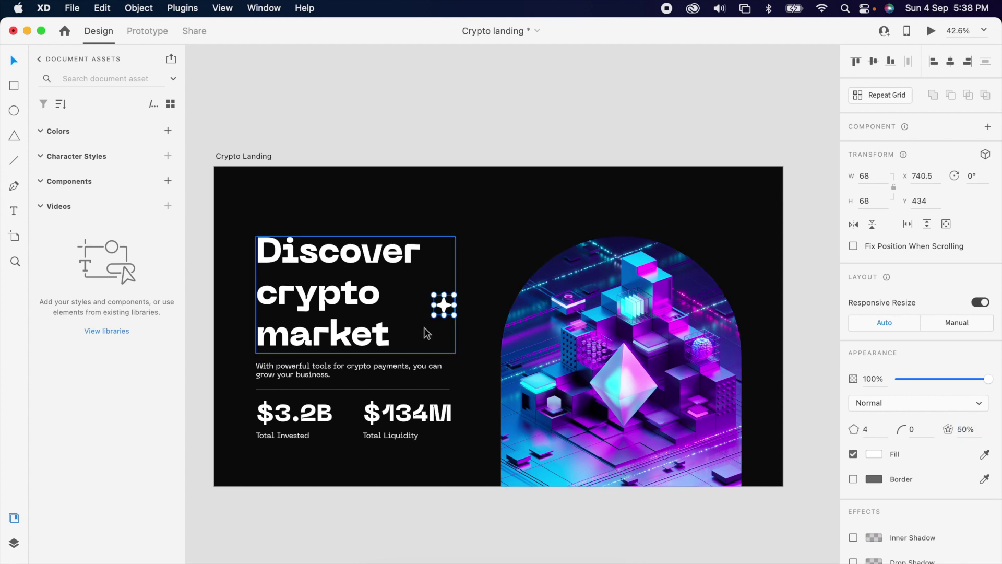
Step: Duplicate the star, move the copy near the headline's top left, and rotate the larger star
key("cmd+d")
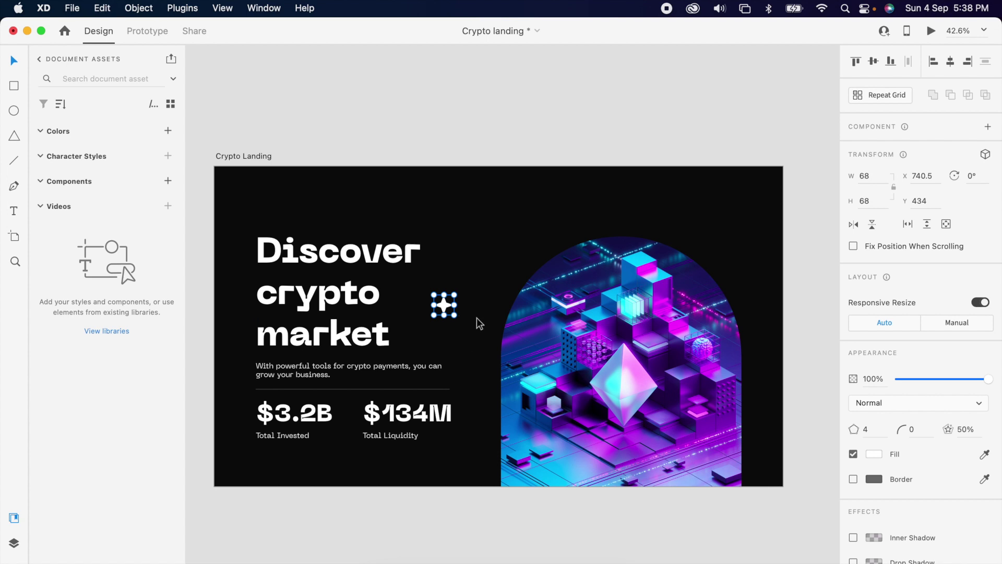
mouse_move(444, 304)
left_mouse_down()
mouse_move(415, 358)
mouse_move(262, 219)
mouse_move(267, 233)
left_mouse_up()
left_click(445, 308)
mouse_move(457, 312)
left_mouse_down()
mouse_move(460, 320)
mouse_move(465, 289)
left_mouse_up()
left_click(281, 226)
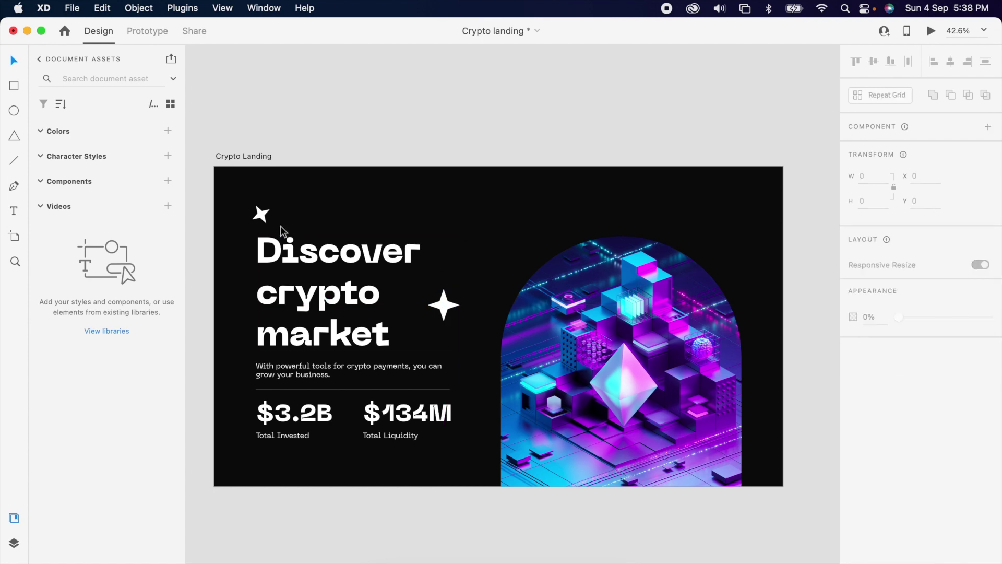
Step: Move the stars, headline, subtitle and stats down slightly together
left_click_drag(236, 215, 461, 467)
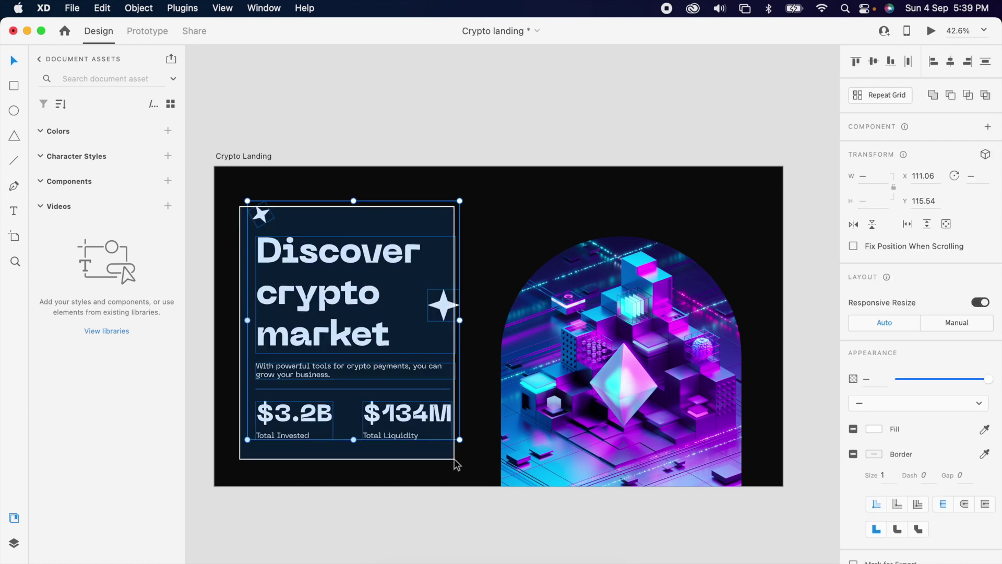
left_click_drag(444, 418, 443, 436)
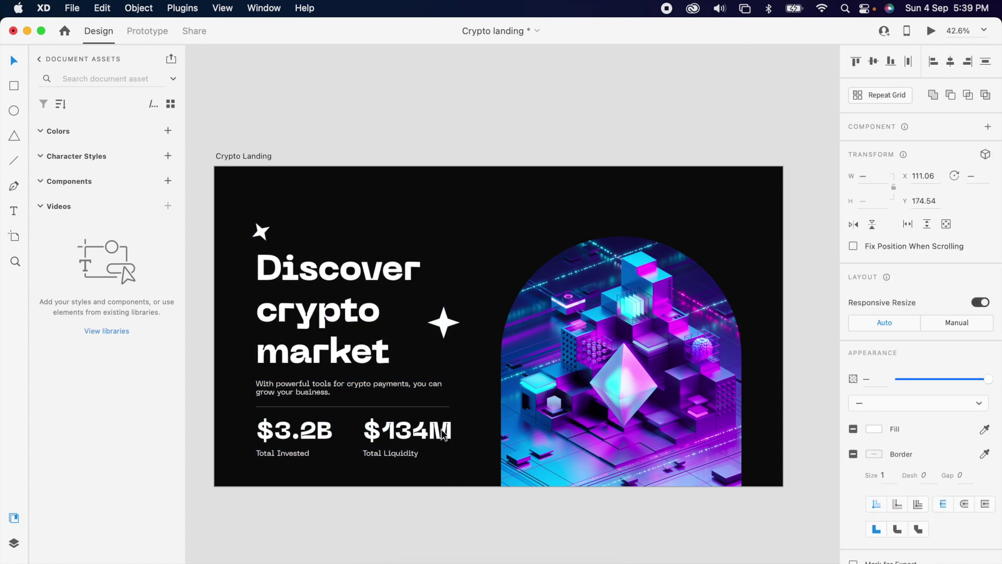
left_click(479, 365)
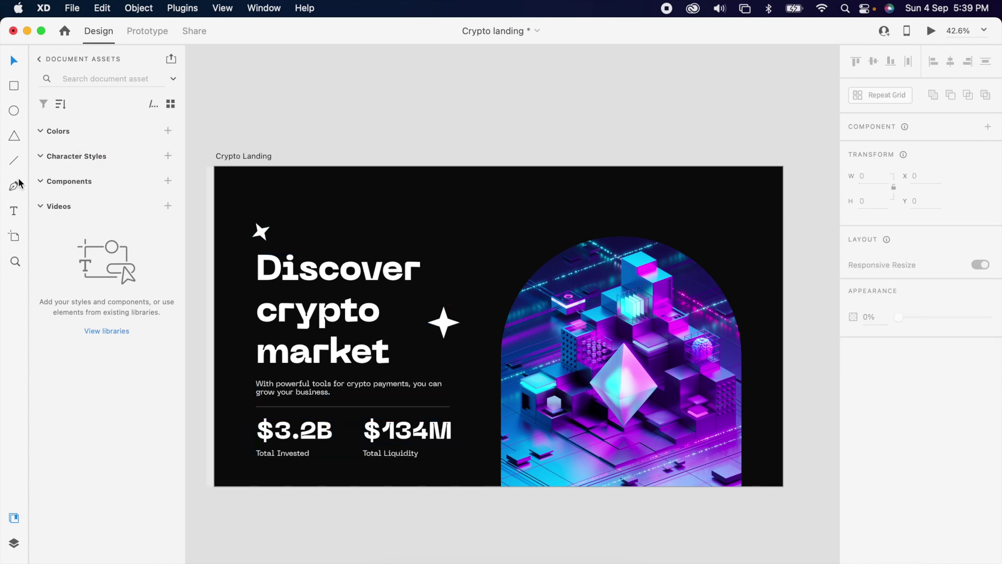
Step: Draw a vertical line beside the big star and convert it with Outline Stroke
left_click(14, 160)
scroll(448, 251, "up", 5)
left_click_drag(480, 211, 480, 490)
left_click(874, 429)
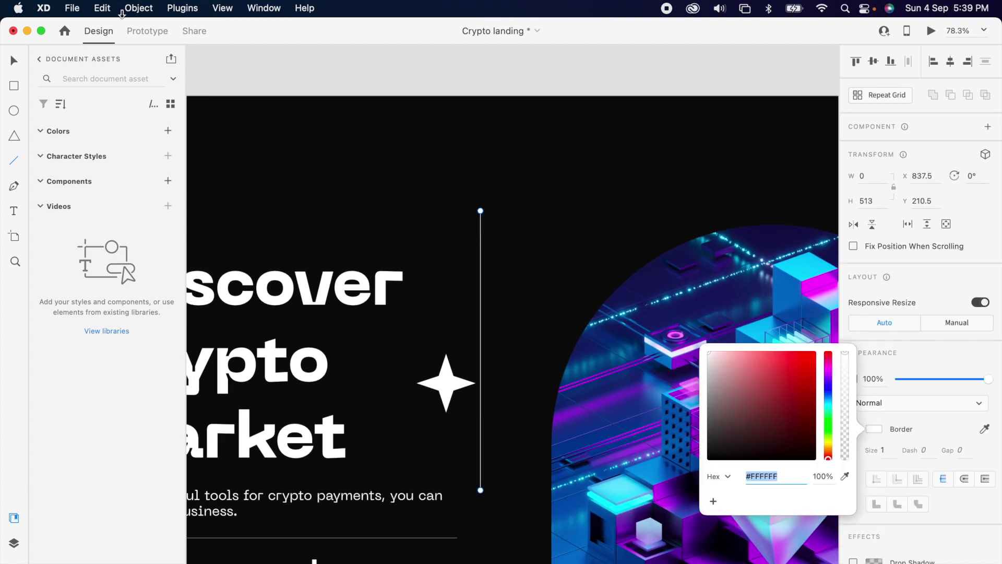
left_click(136, 8)
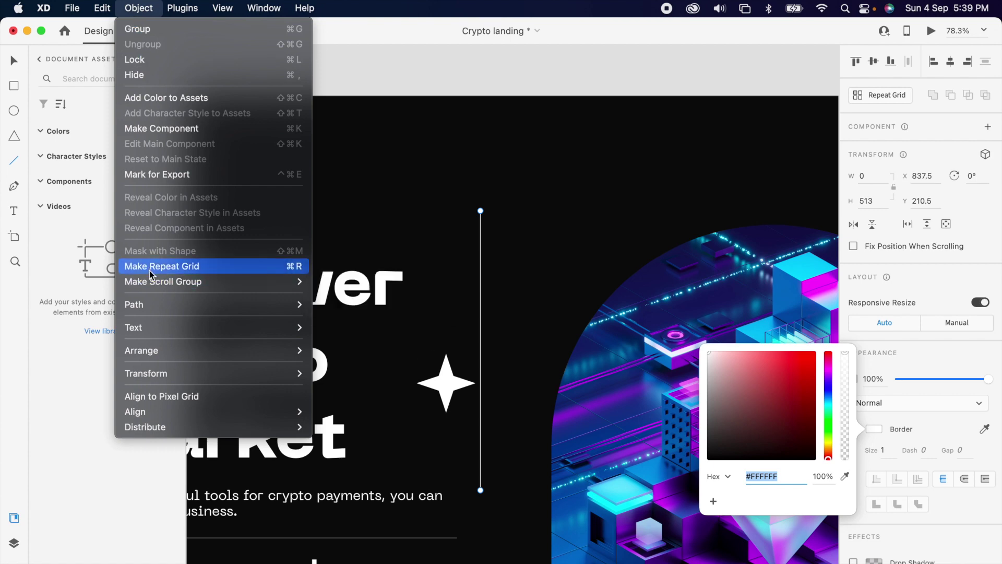
mouse_move(134, 304)
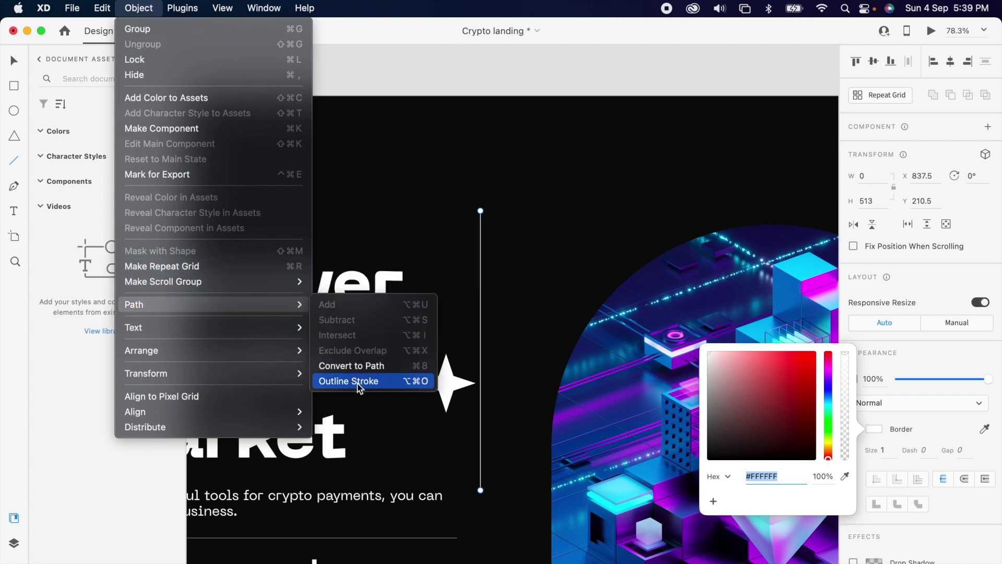
left_click(358, 388)
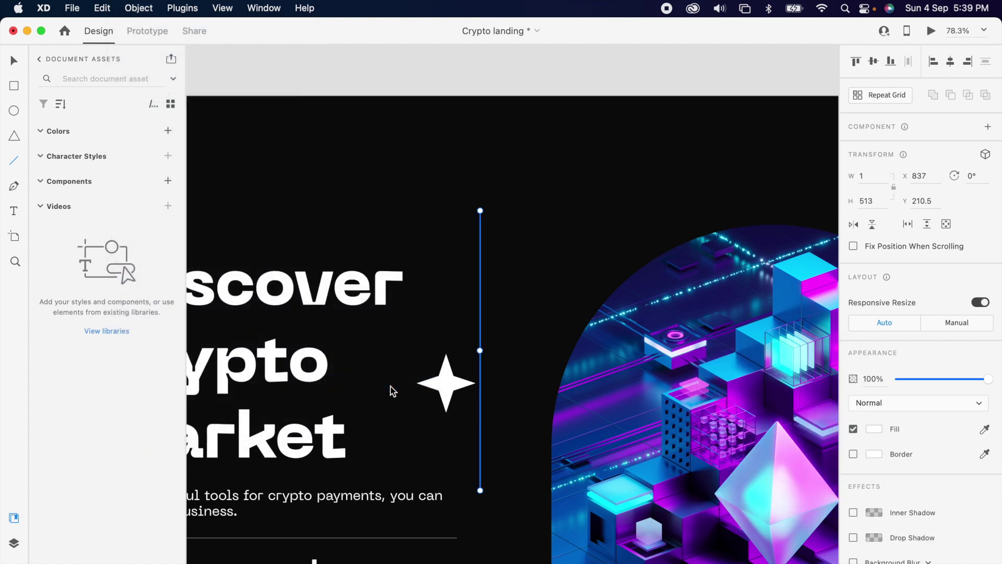
Step: Fill the line with a black-white-black linear gradient
left_click(876, 428)
left_click(738, 346)
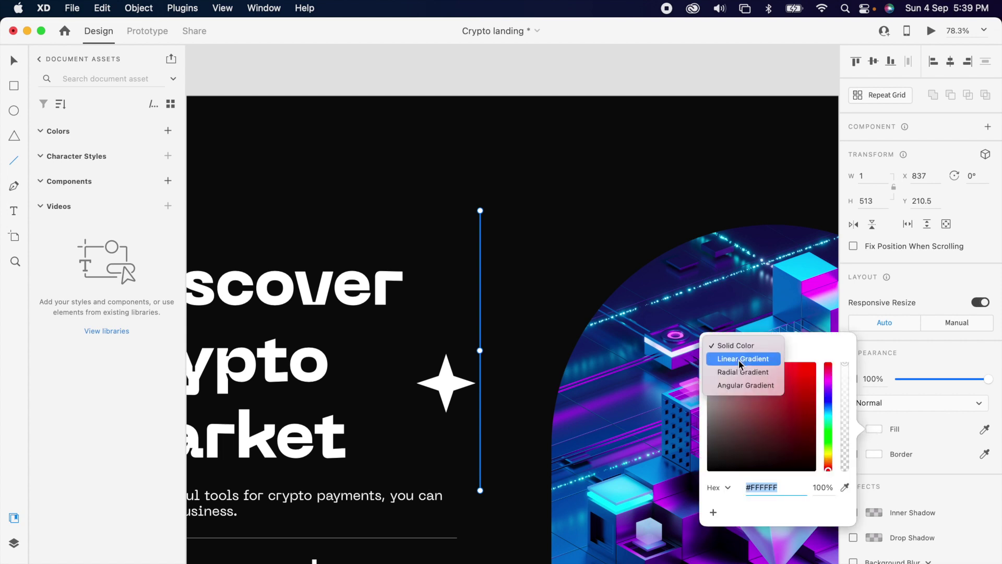
left_click(742, 359)
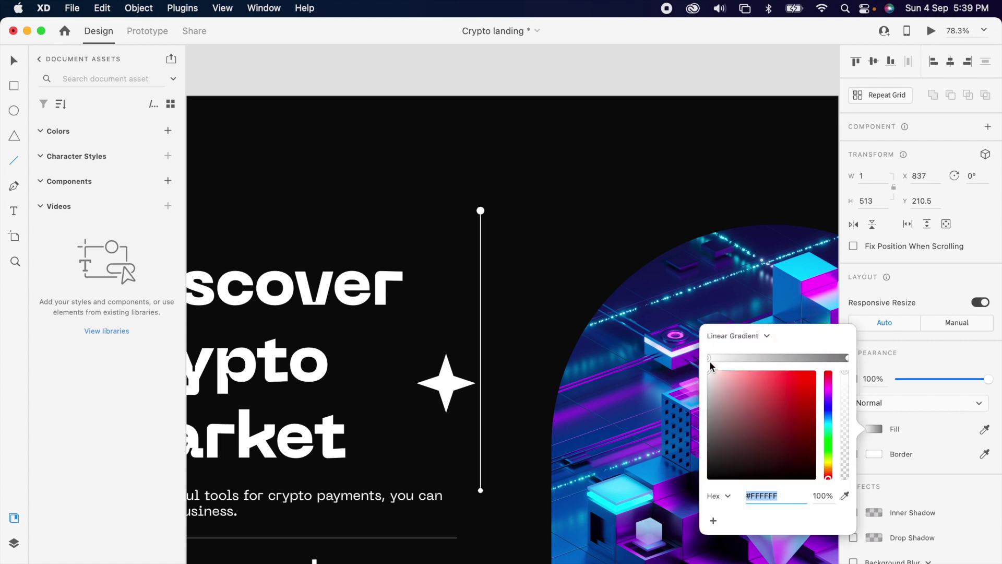
left_click_drag(711, 383, 709, 532)
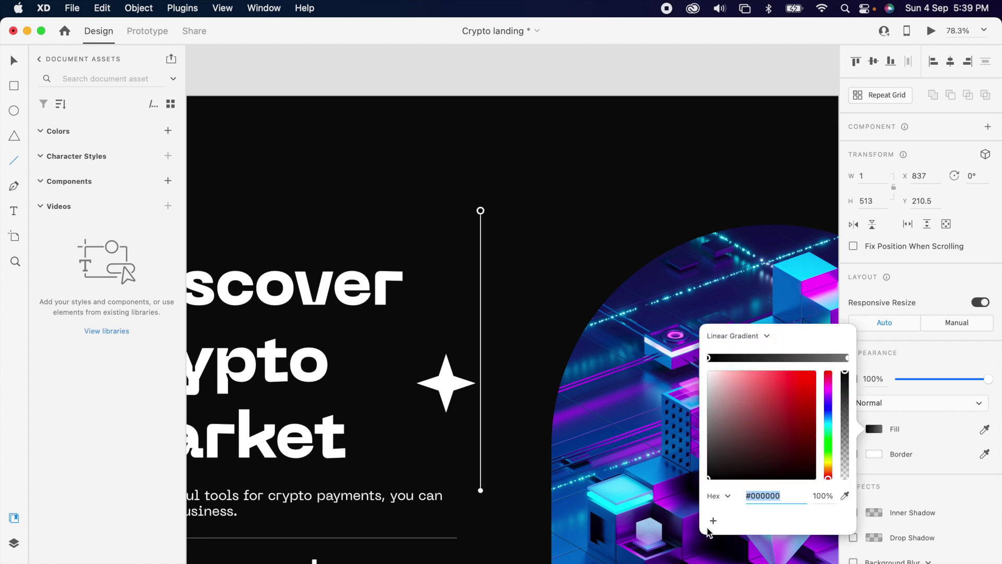
left_click(782, 358)
left_click_drag(752, 399, 709, 371)
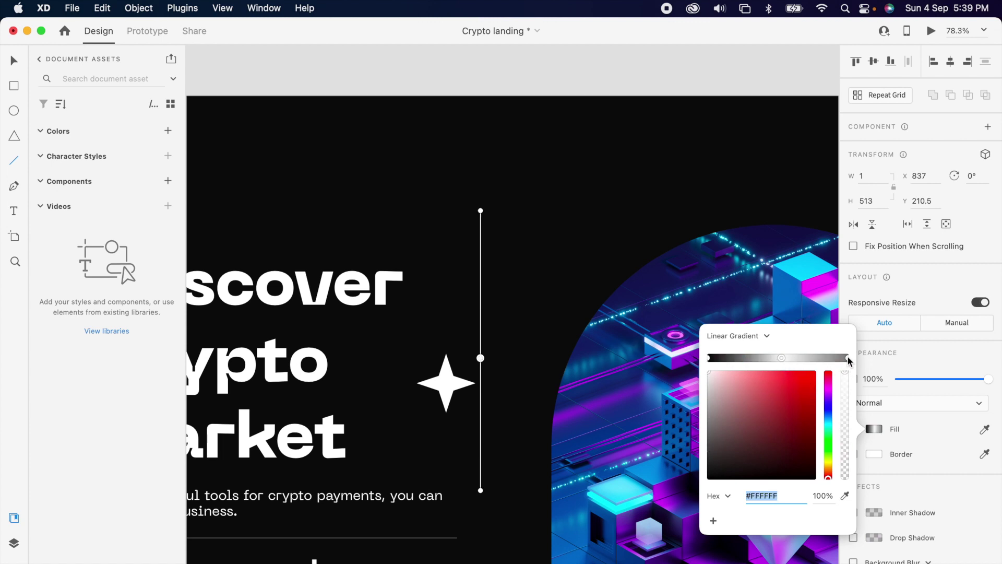
left_click(847, 358)
left_click_drag(751, 399, 678, 506)
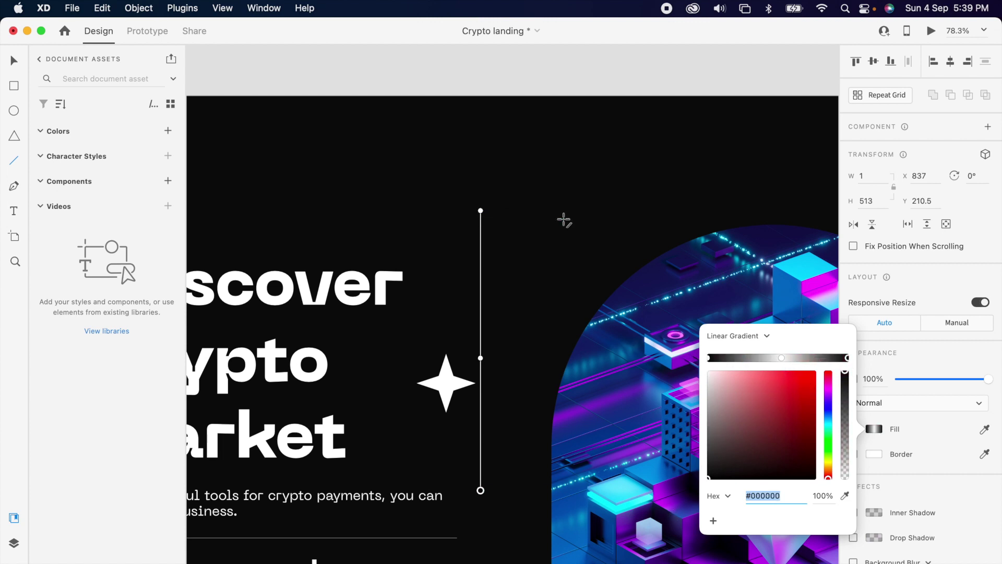
left_click(9, 60)
left_click(568, 275)
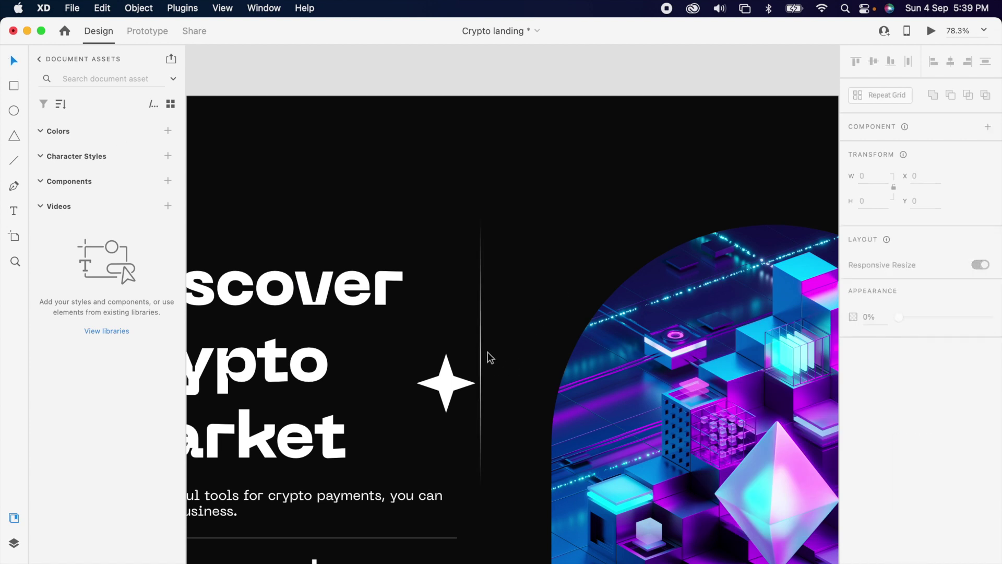
Step: Repeat the gradient line across to the right using Repeat Grid
left_click(480, 319)
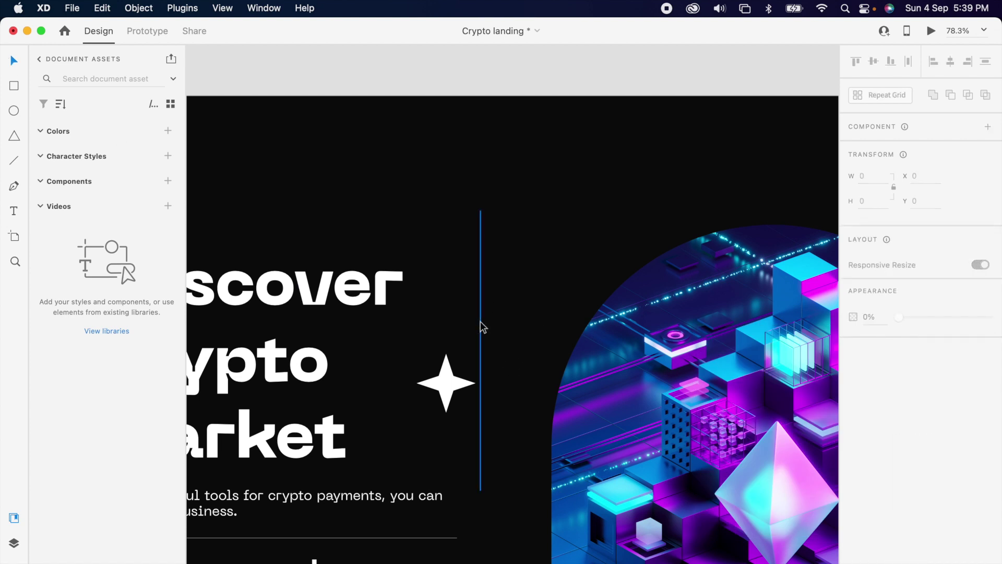
left_click(892, 95)
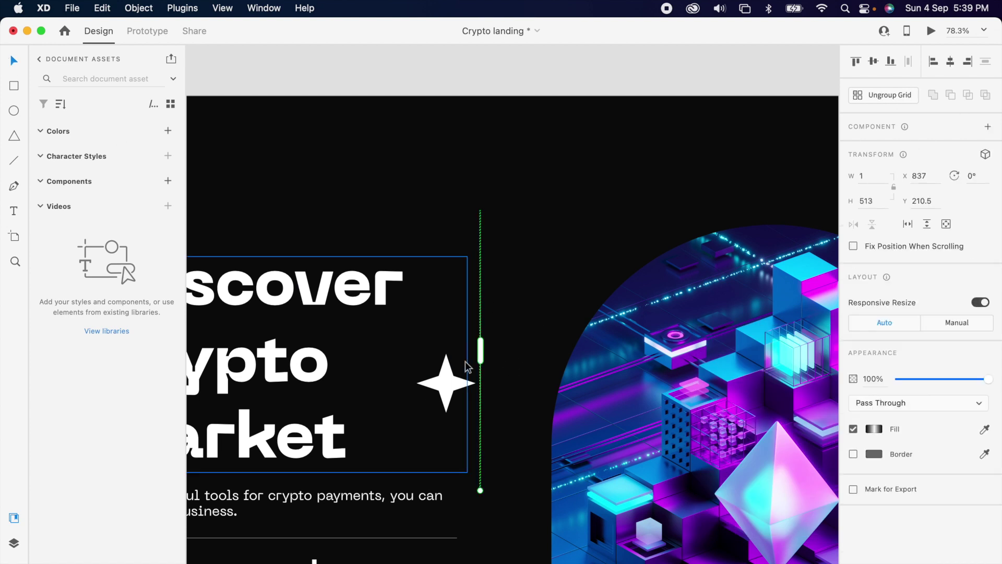
left_click_drag(480, 350, 762, 355)
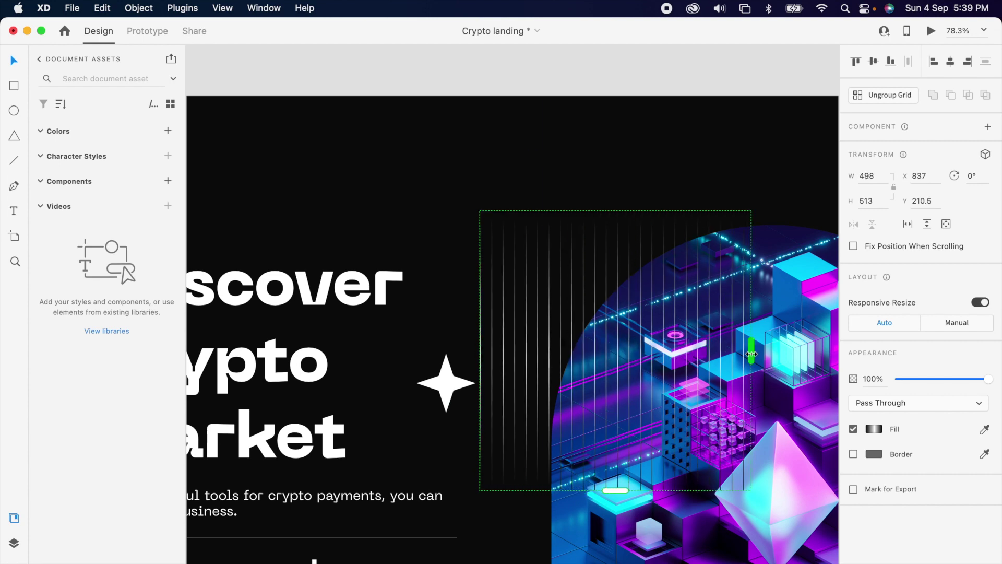
scroll(631, 351, "down", 3)
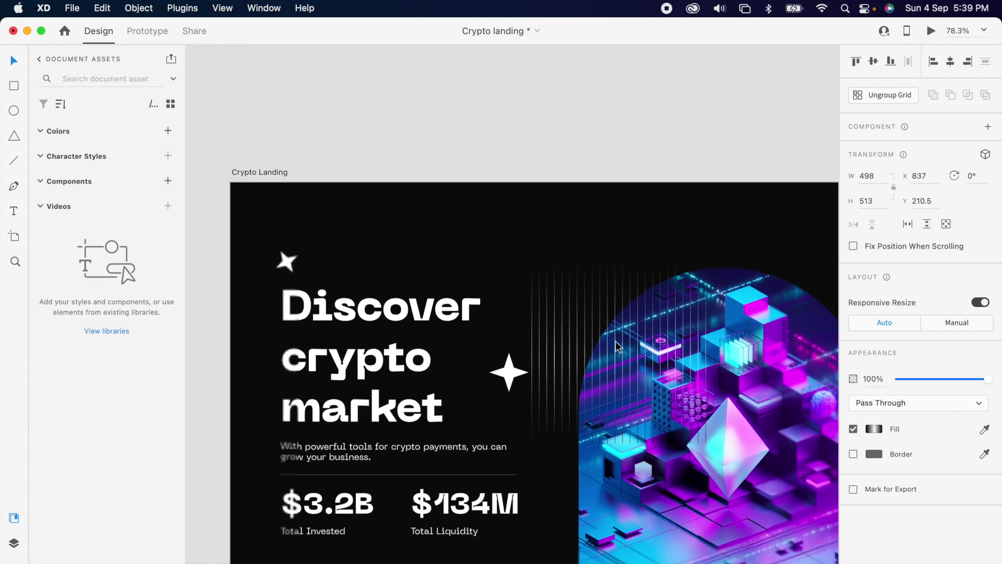
left_click(640, 248)
Step: Rotate the line grid 90° into a crossed grid, then begin editing a copied heading
left_click(559, 273)
type("90")
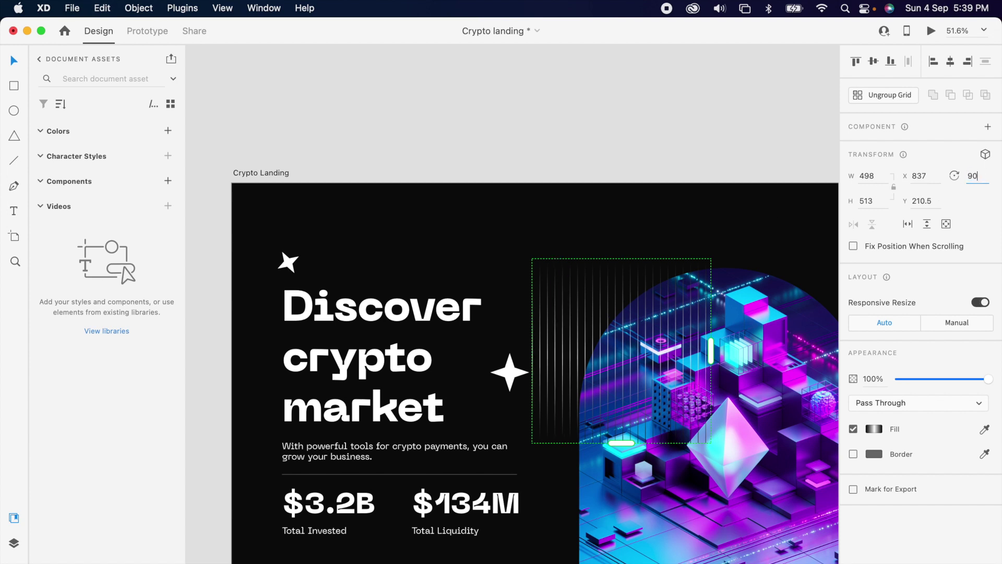
key("Return")
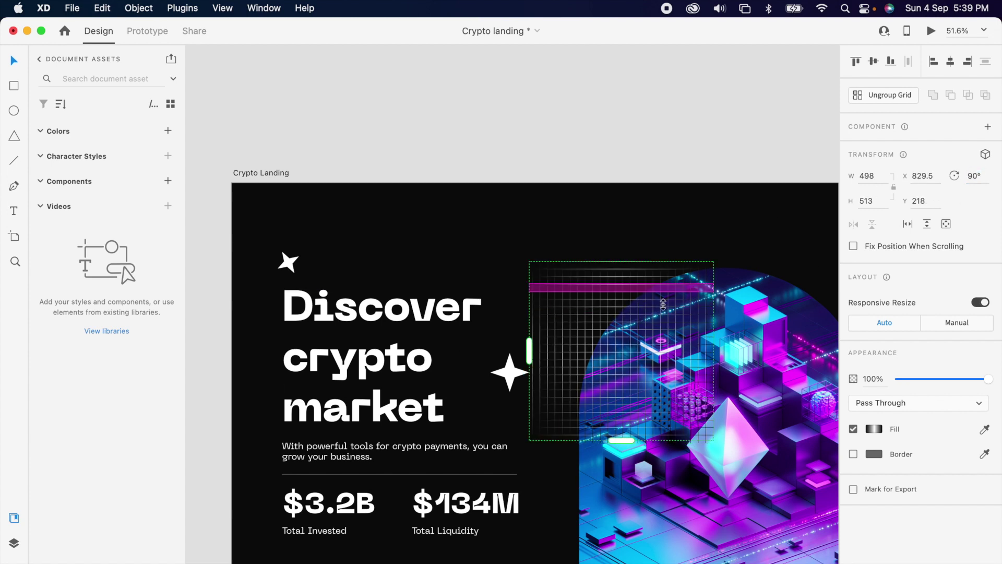
left_click(558, 239)
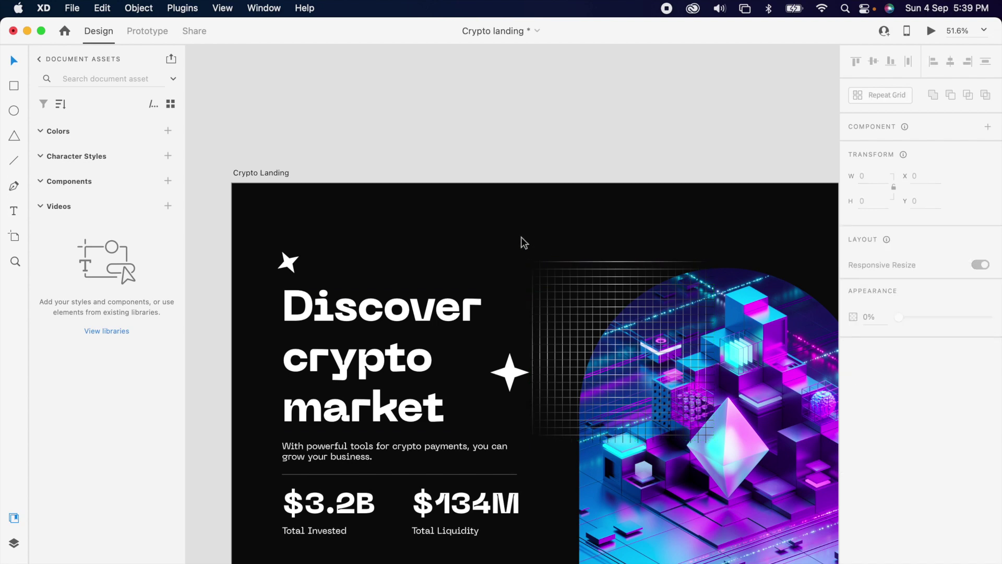
left_click(559, 280)
right_click(559, 281)
scroll(606, 265, "up", 5)
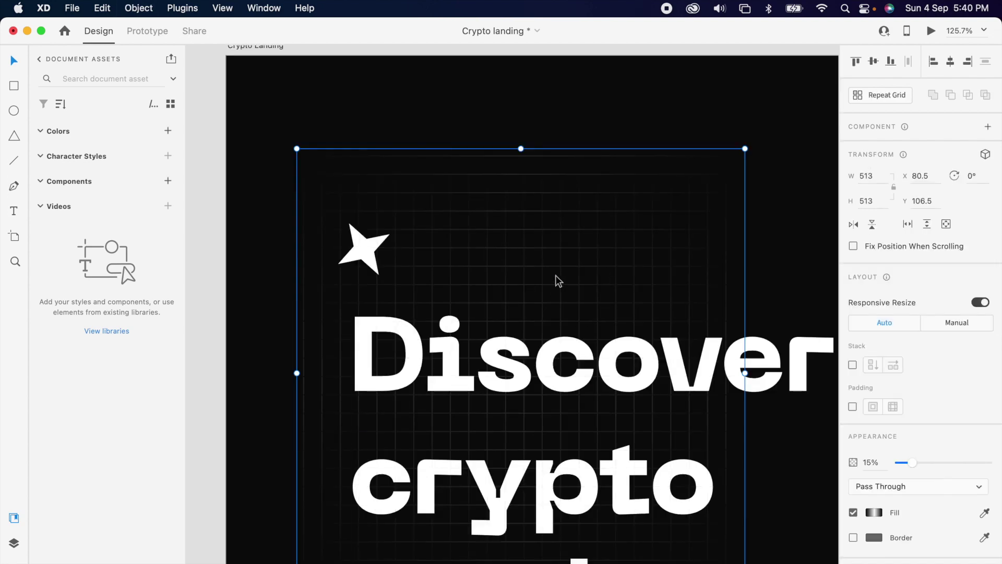
scroll(556, 274, "down", 5)
left_click(670, 275)
scroll(675, 277, "right", 5)
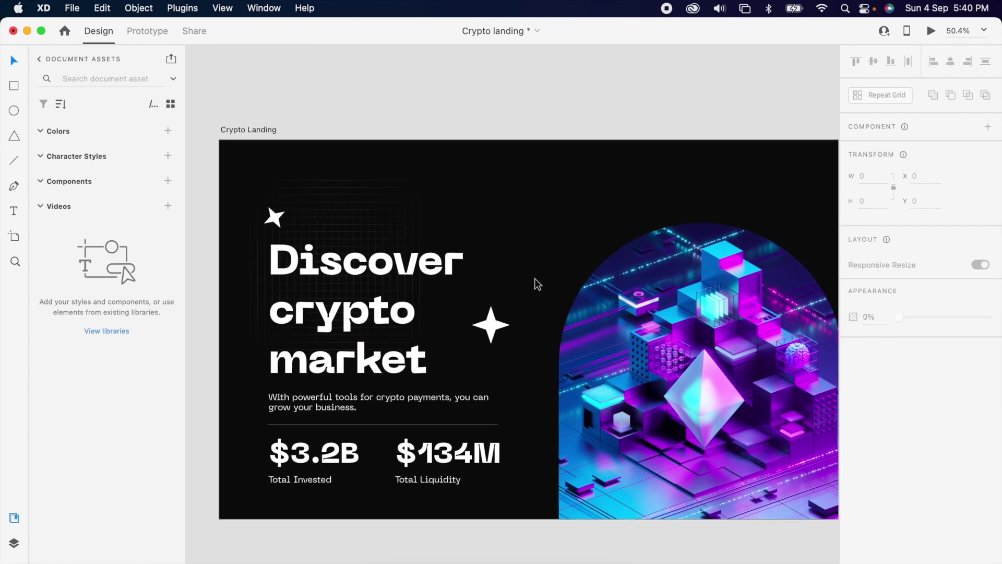
key("ctrl+v")
double_click(608, 223)
Step: Type 'Cre' as the logo text and move it to the hero's top-left corner
type("Cre")
left_click(931, 449)
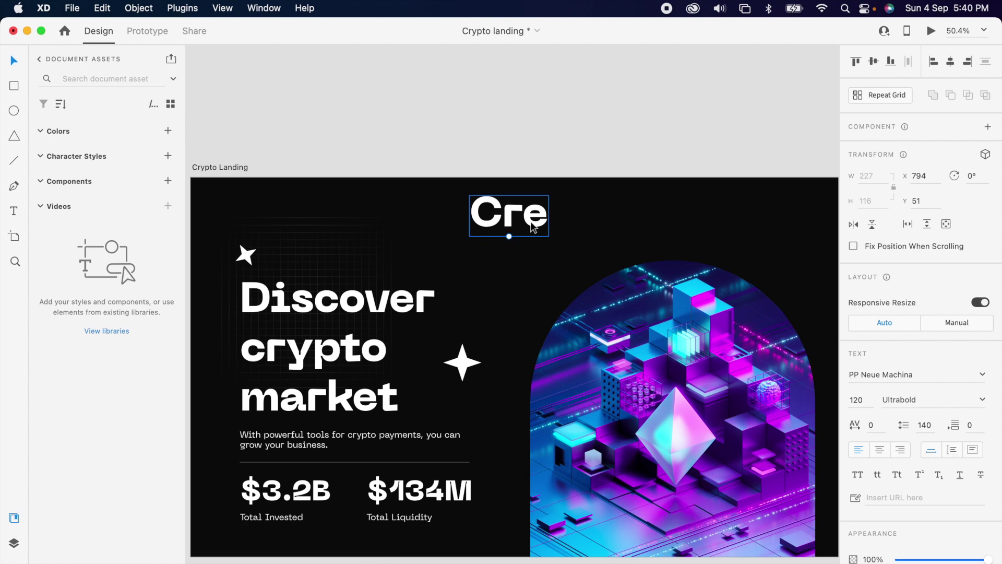
key("Escape")
key("Escape")
scroll(547, 222, "left", 2)
left_click_drag(547, 222, 305, 219)
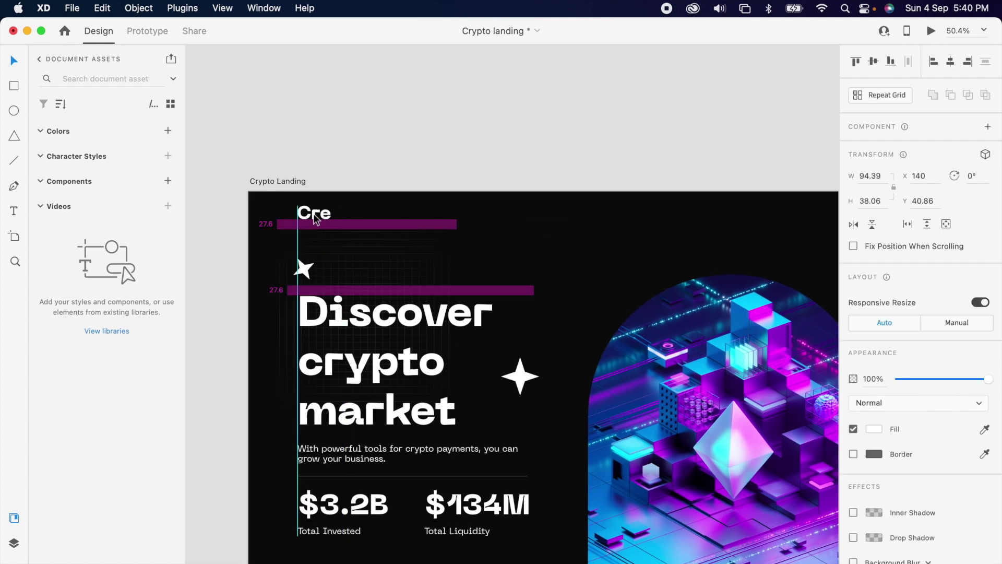
Step: Align the three-line menu group to the last grid column at top-right, then preview the page
scroll(634, 226, "left", 3)
scroll(635, 227, "up", 5)
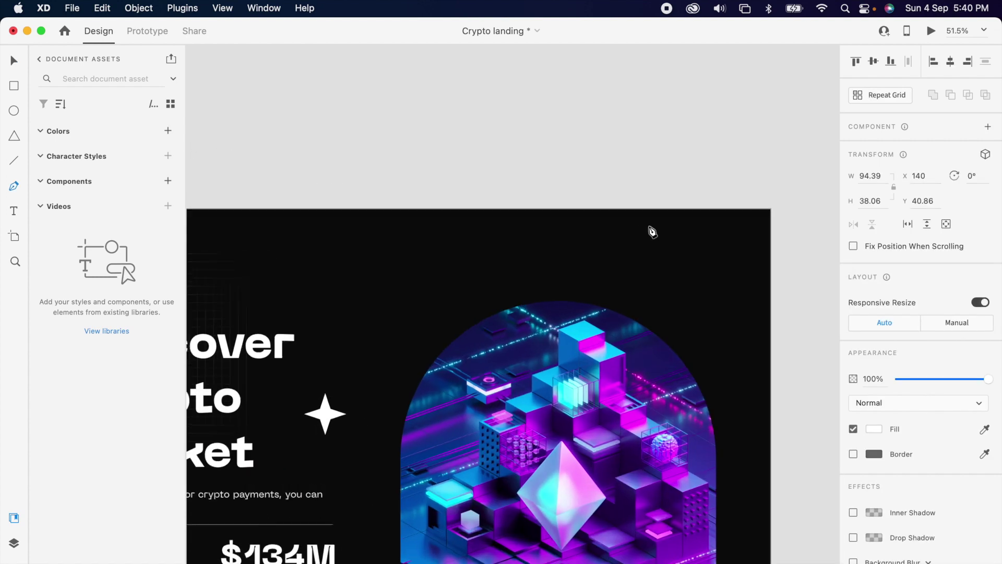
left_click(666, 233)
scroll(627, 230, "up", 5)
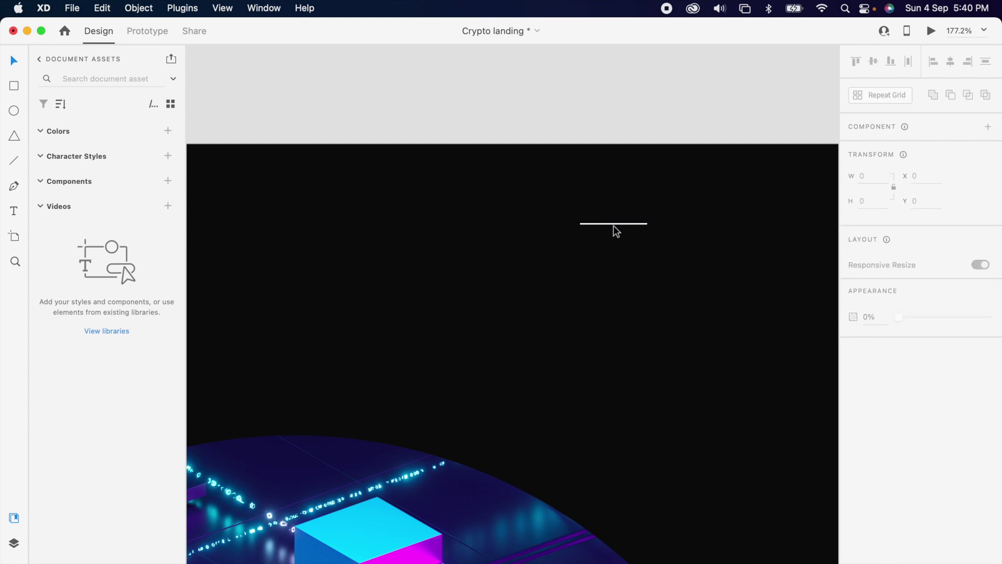
left_click(613, 224)
key("super+0")
left_click_drag(673, 244, 703, 259)
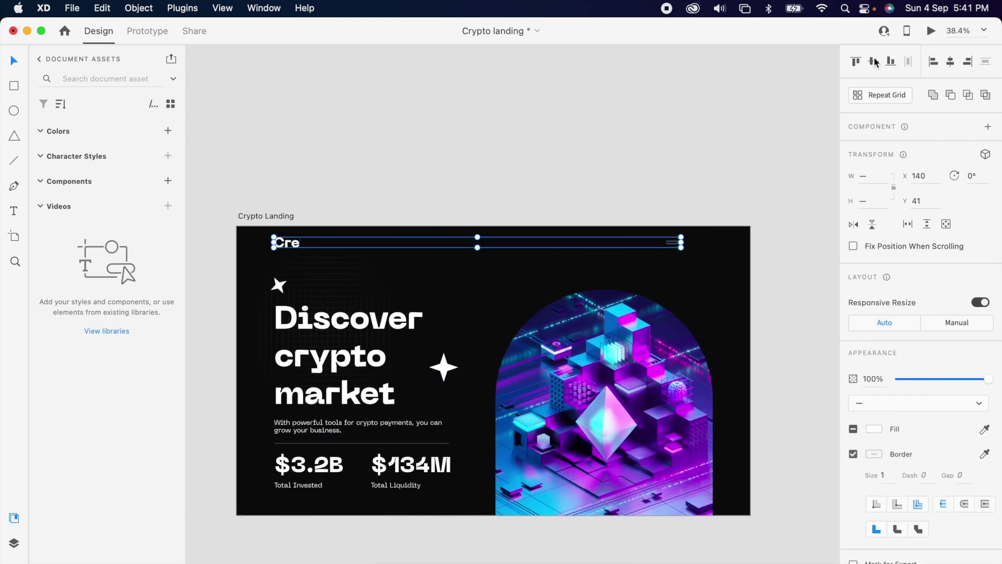
key("shift+super+apostrophe")
scroll(703, 259, "up", 5)
left_click_drag(649, 230, 736, 236)
key("Escape")
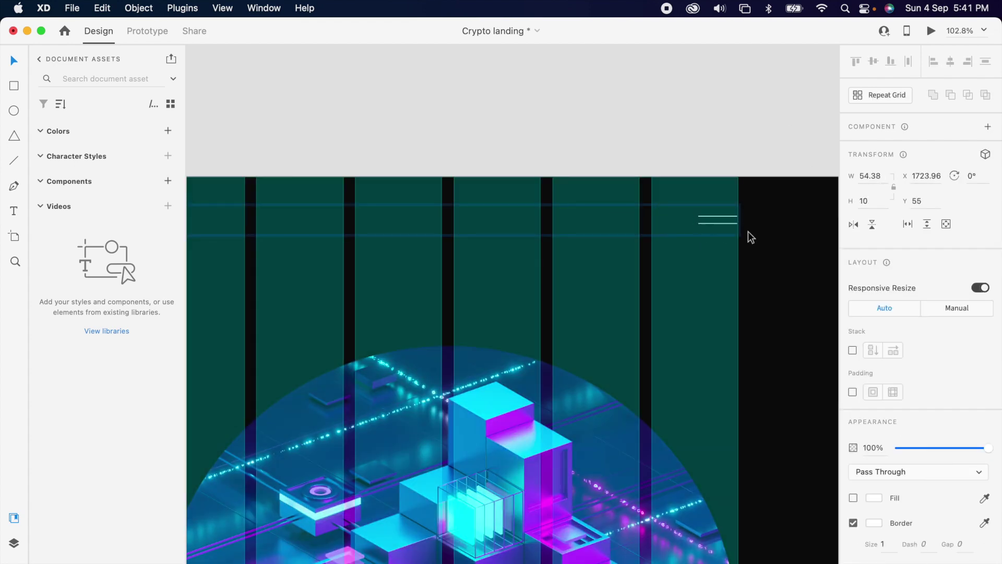
key("shift+super+apostrophe")
key("super+Return")
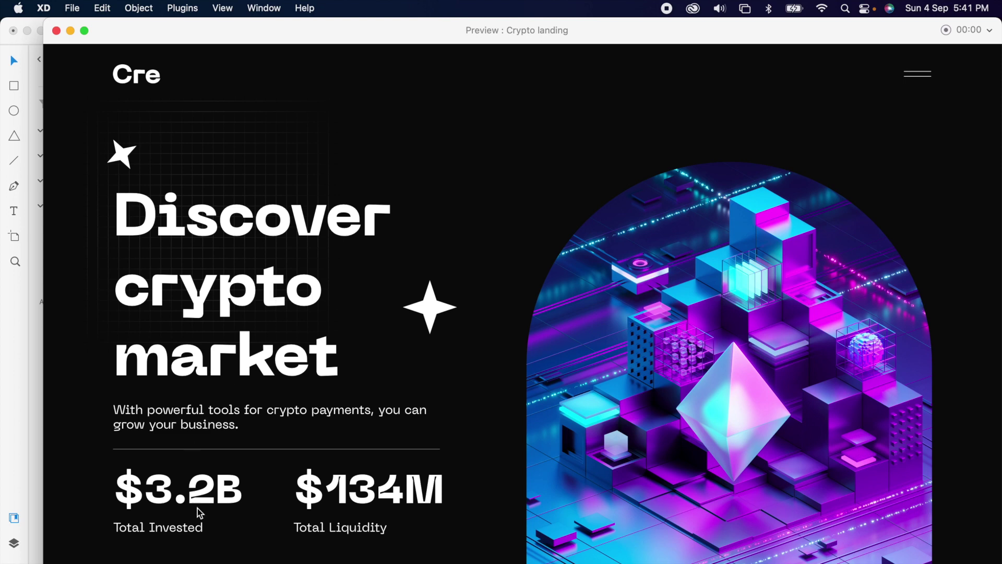
left_click(56, 30)
Step: Move the 'Discover crypto market' heading and the stats group below the artboard, side by side
scroll(368, 157, "down", 2)
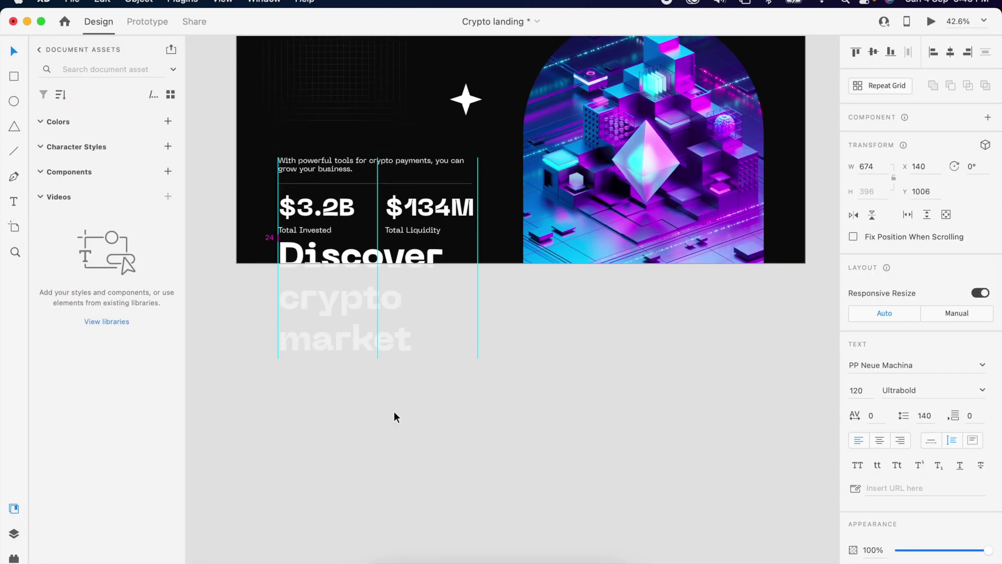
left_click_drag(379, 117, 403, 468)
scroll(405, 461, "down", 1)
scroll(402, 456, "down", 3)
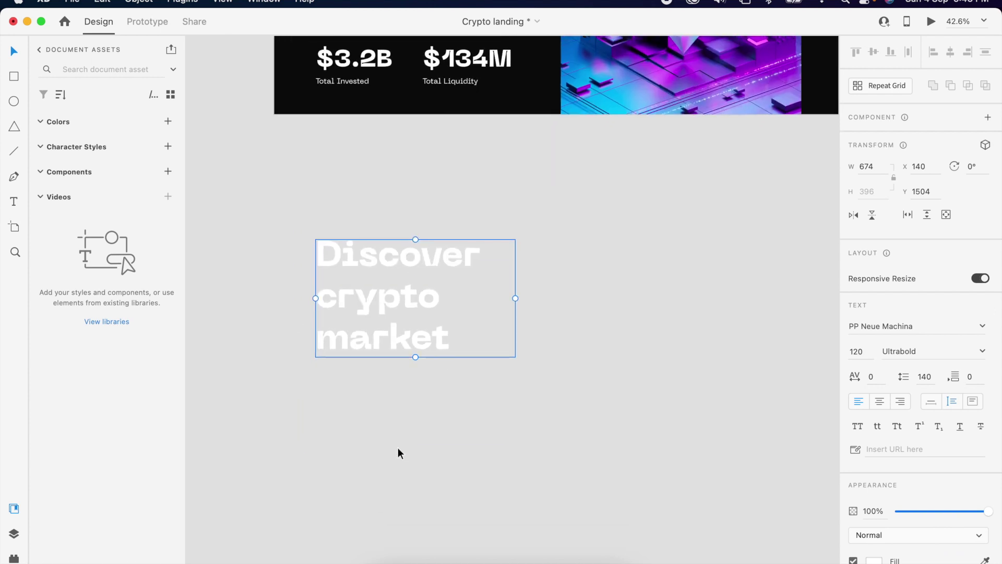
scroll(374, 300, "up", 3)
double_click(374, 301)
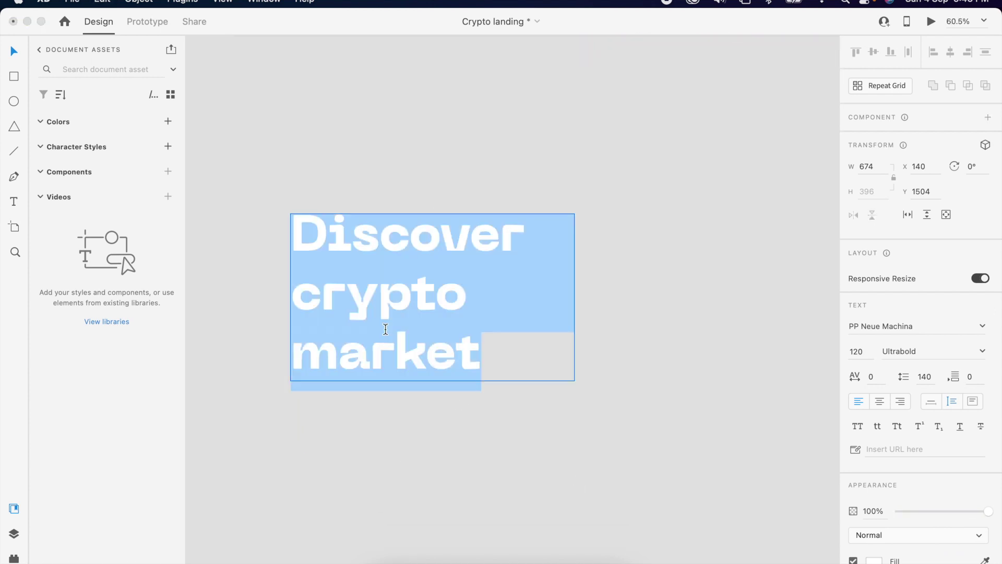
key("Escape")
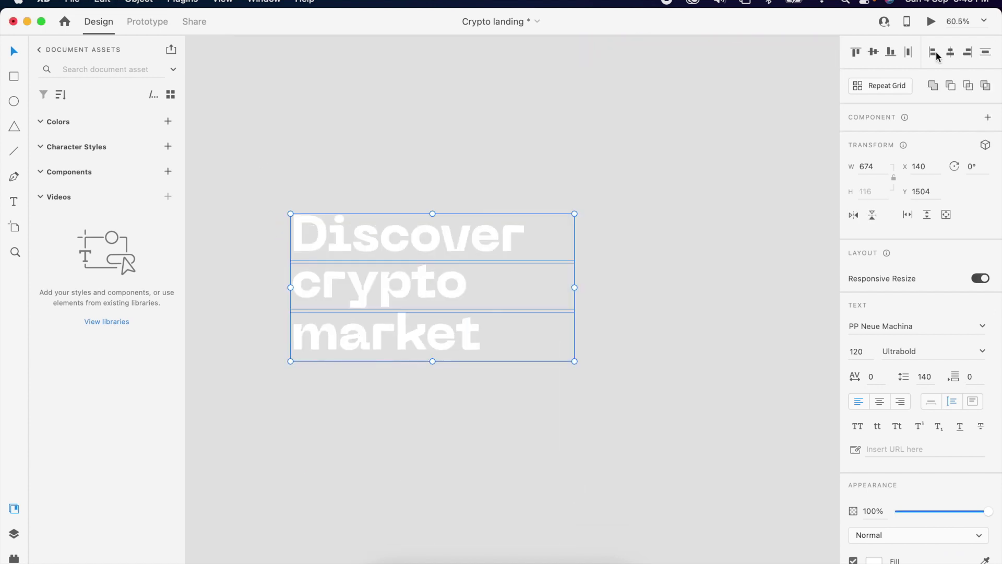
key("Escape")
scroll(404, 217, "down", 3)
left_click_drag(361, 214, 565, 262)
scroll(565, 261, "up", 5)
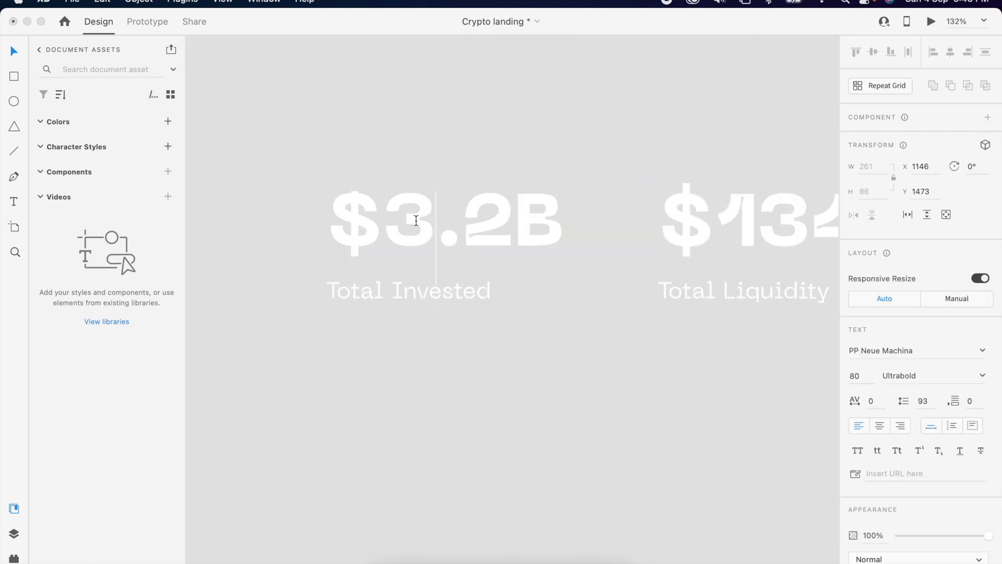
Step: Split the $3.2B and $134M figures into separate digit text layers
left_click(561, 296)
double_click(476, 224)
double_click(535, 235)
type("22")
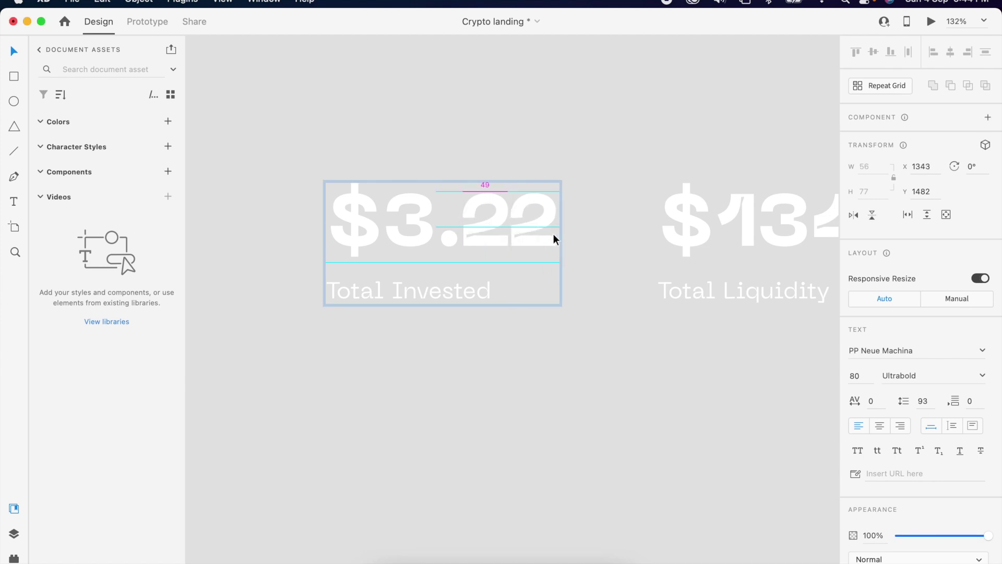
scroll(480, 245, "right", 5)
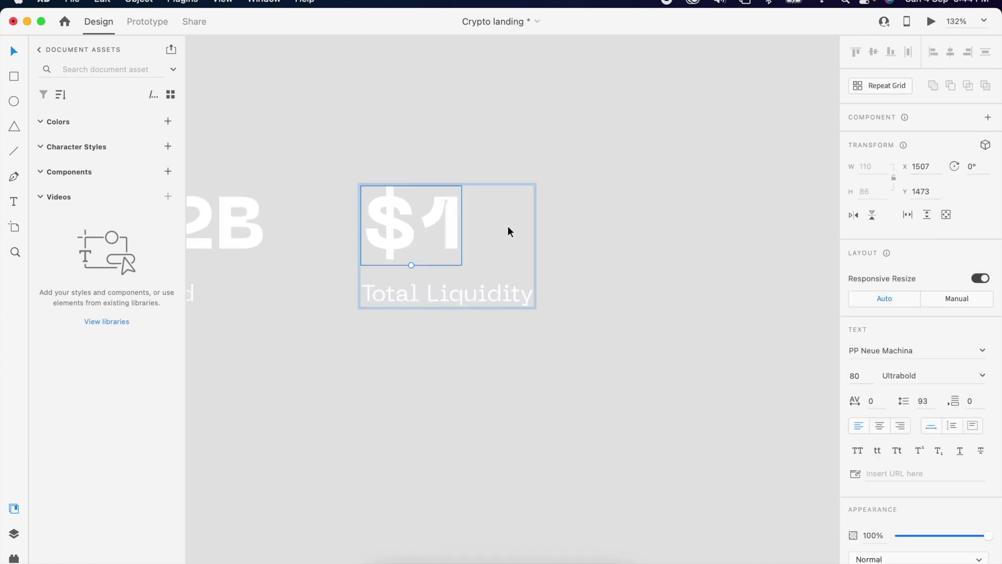
type("34")
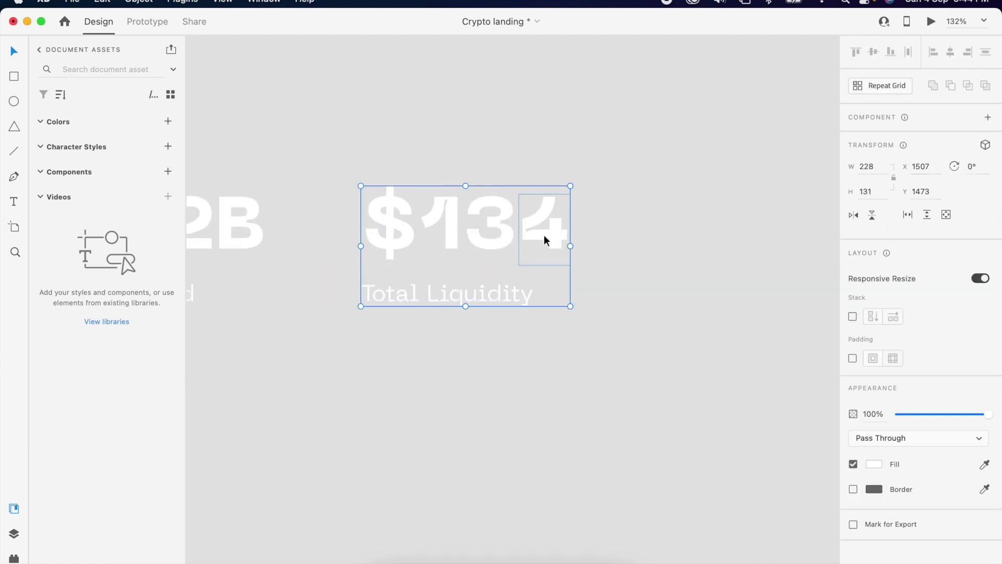
type("M")
key("Escape")
scroll(735, 275, "down", 5)
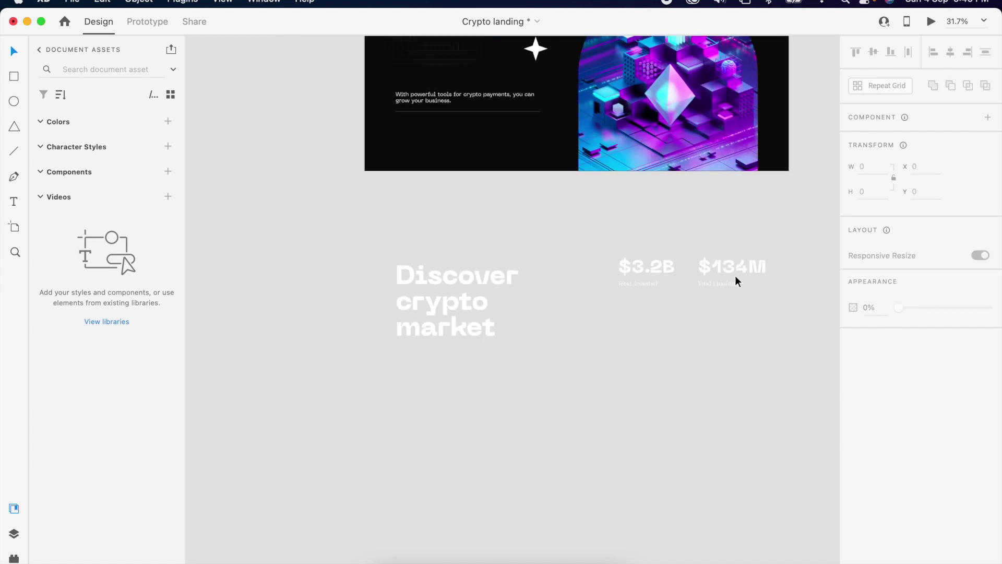
scroll(609, 268, "up", 5)
double_click(608, 269)
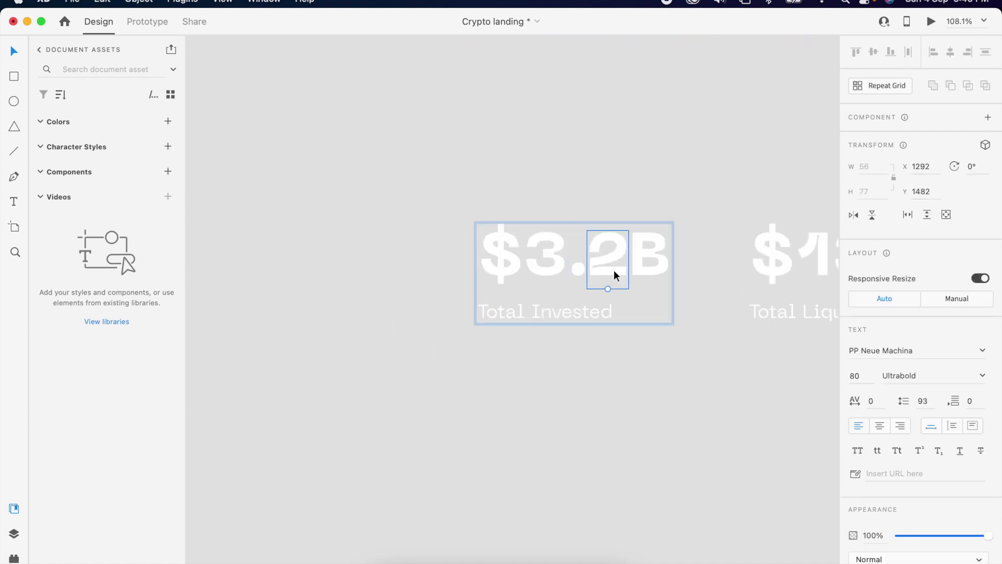
Step: Stack copies of the 2 beneath it, retyped as 3, 4 and 5
scroll(614, 273, "right", 2)
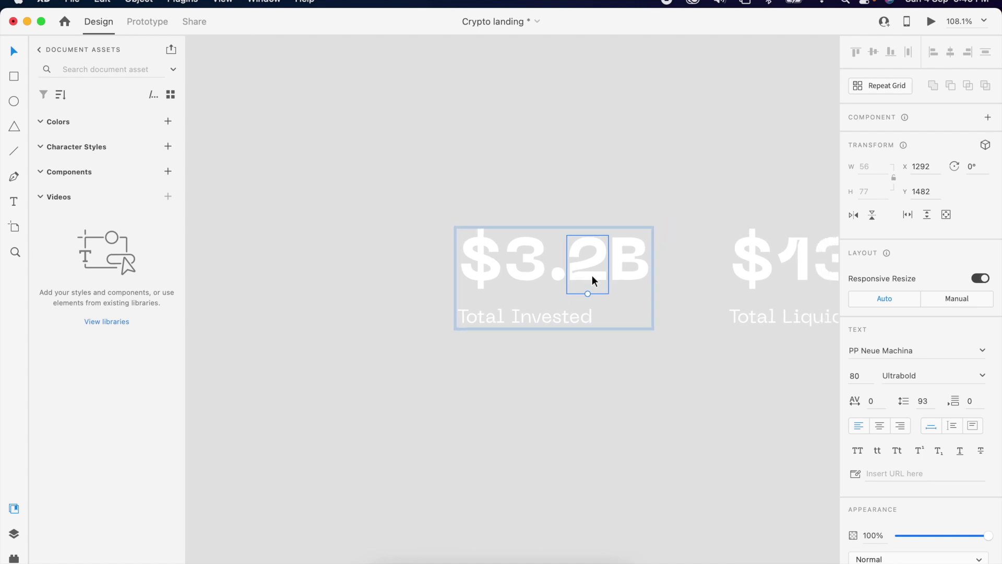
left_click_drag(591, 277, 593, 318)
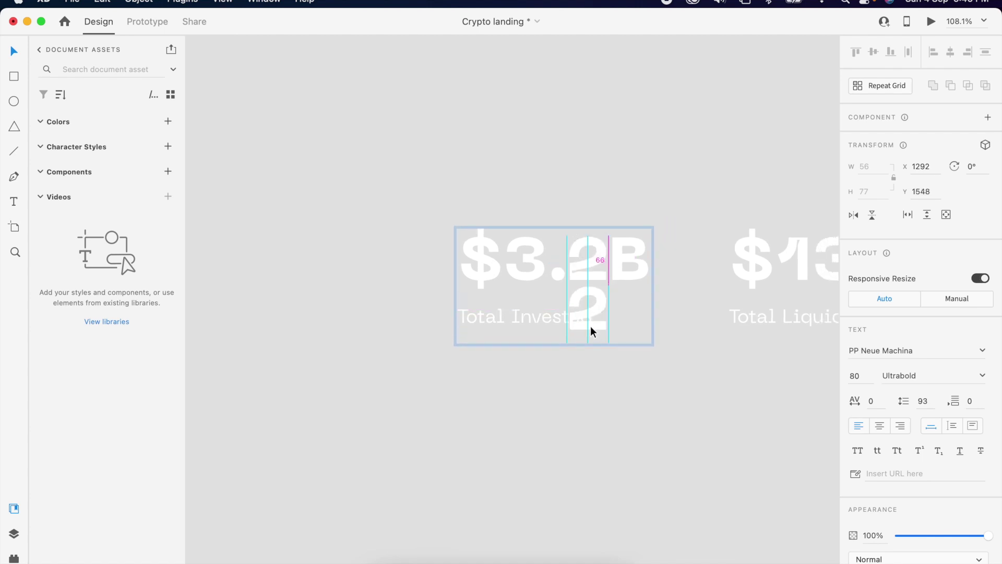
double_click(596, 303)
type("3")
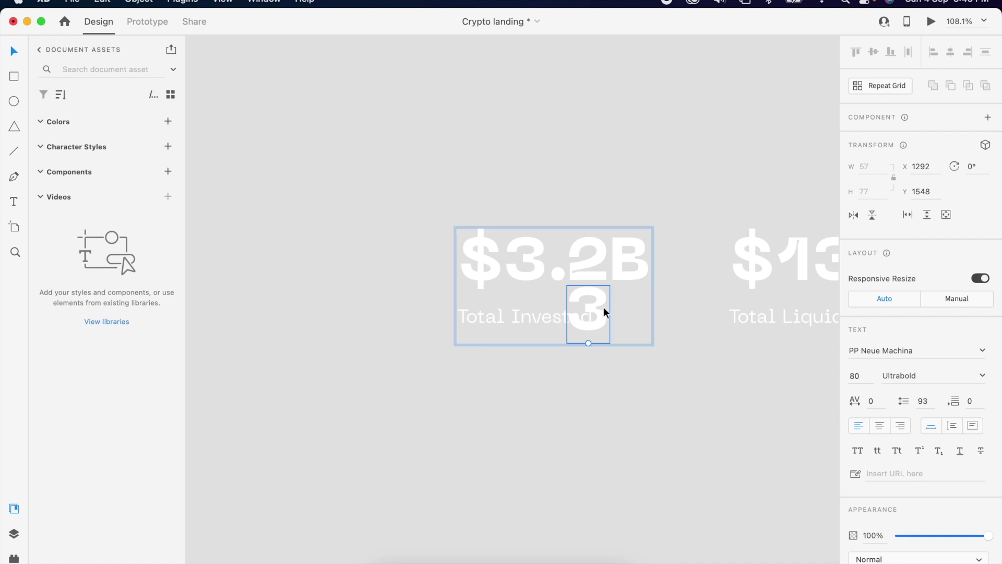
mouse_move(603, 372)
left_mouse_down()
mouse_move(603, 356)
mouse_move(599, 450)
mouse_move(601, 436)
left_mouse_up()
double_click(602, 355)
type("4")
key("Escape")
double_click(601, 434)
type("5")
key("Escape")
Step: Group all pieces of the $3.2B figure, including the stacked digits
double_click(530, 272)
key("Escape")
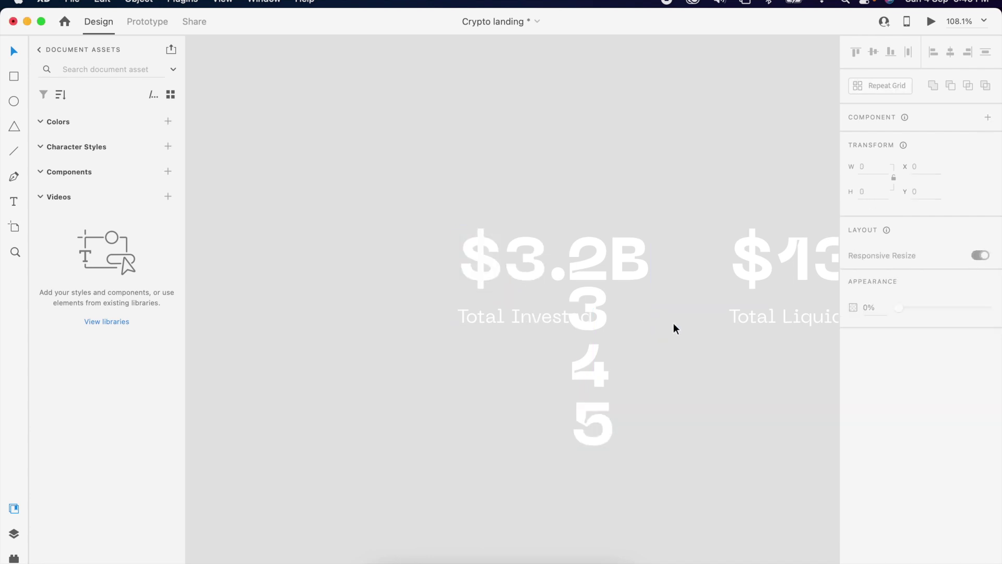
scroll(674, 323, "right", 5)
left_click(466, 246)
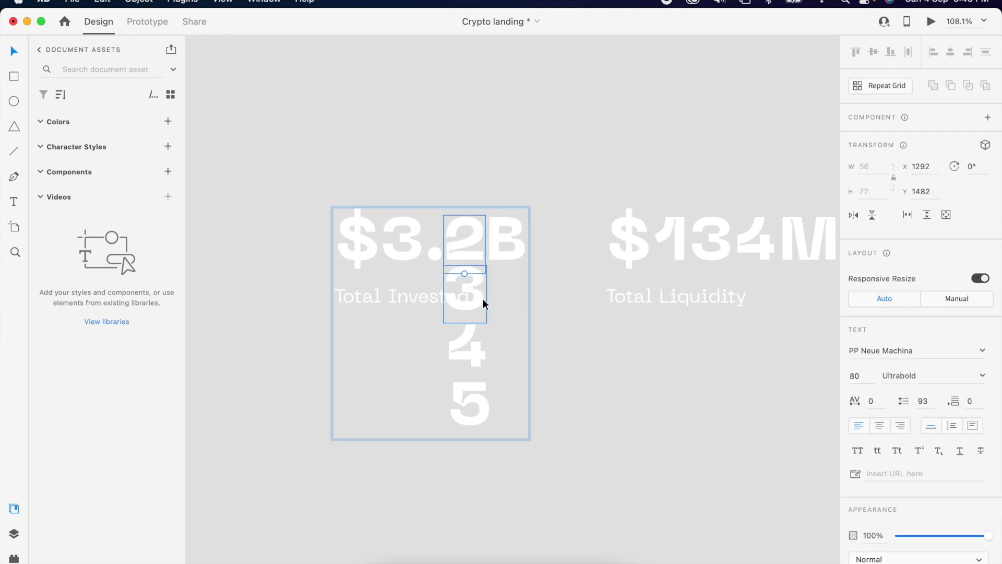
left_click(483, 298, "shift")
left_click(483, 356, "shift")
left_click(470, 413, "shift")
left_click(509, 239, "shift")
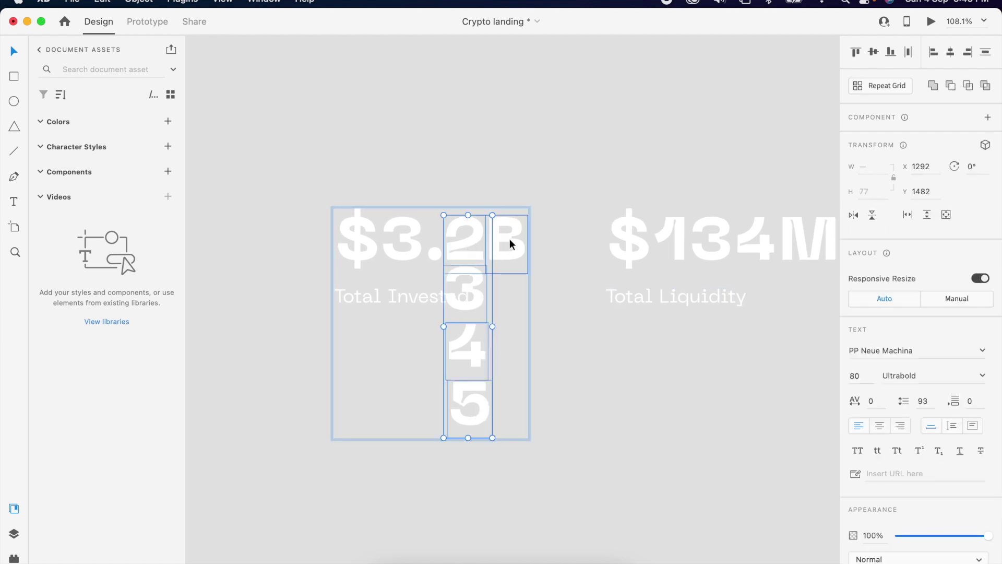
left_click(433, 250, "shift")
left_click(310, 197)
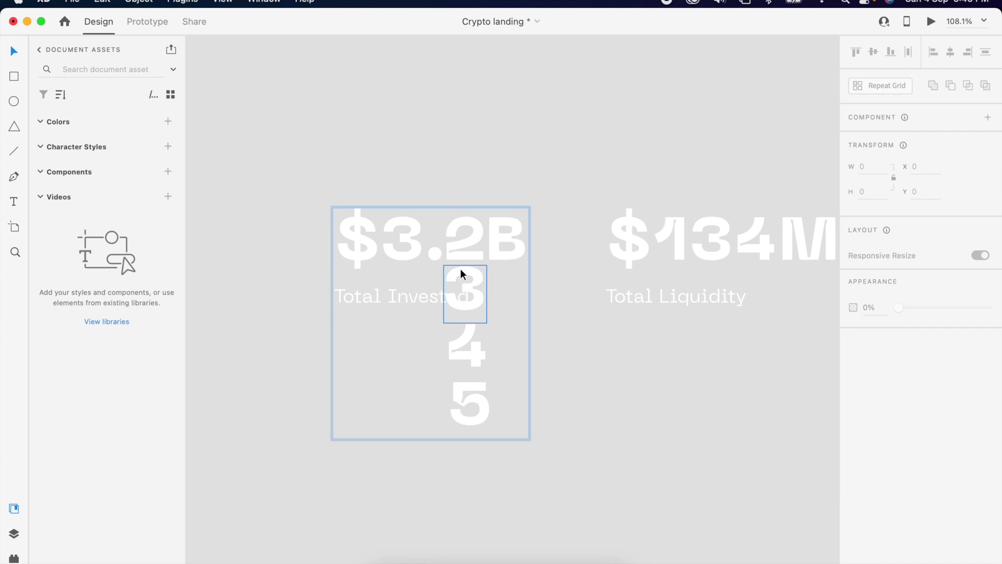
left_click(476, 240)
right_click(448, 243)
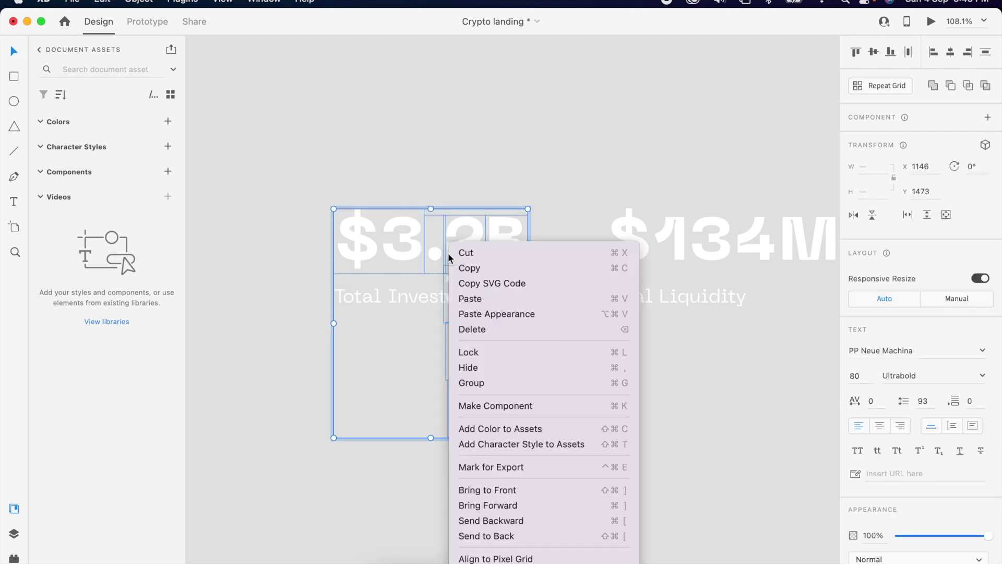
left_click(499, 377)
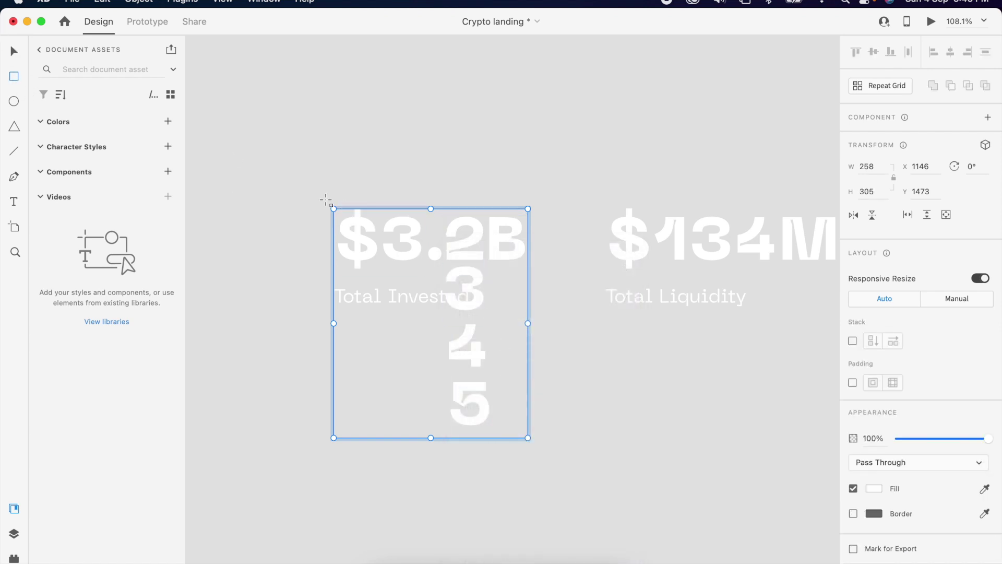
Step: Mask the digit group with a rectangle drawn over the $3.2B row
left_click_drag(326, 200, 529, 265)
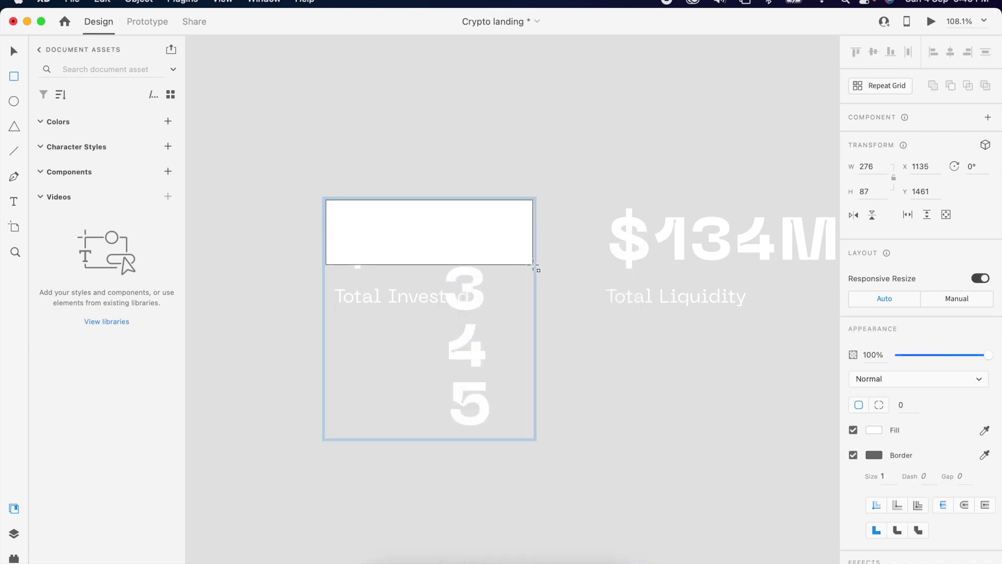
left_click(477, 269, "shift")
right_click(465, 243)
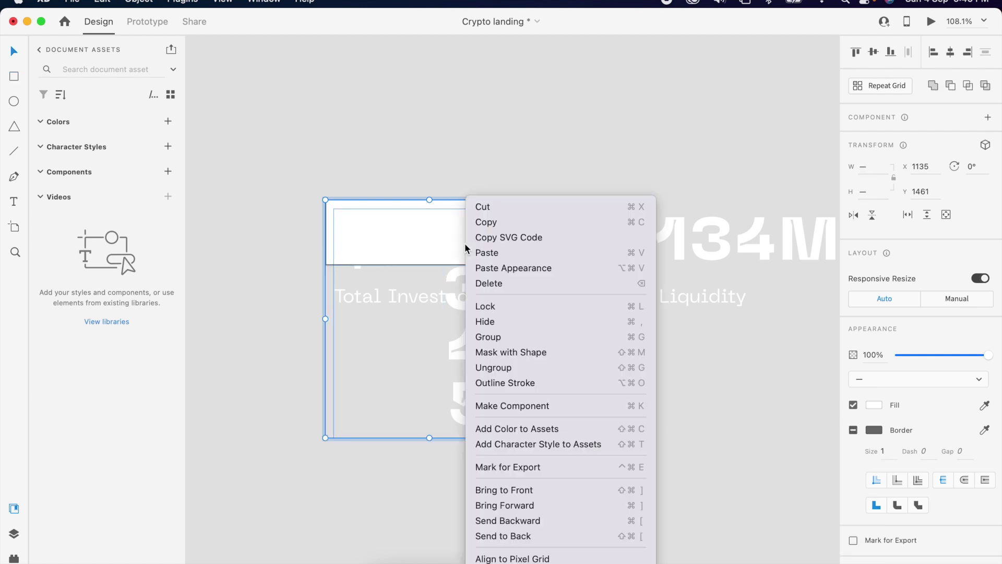
left_click(550, 353)
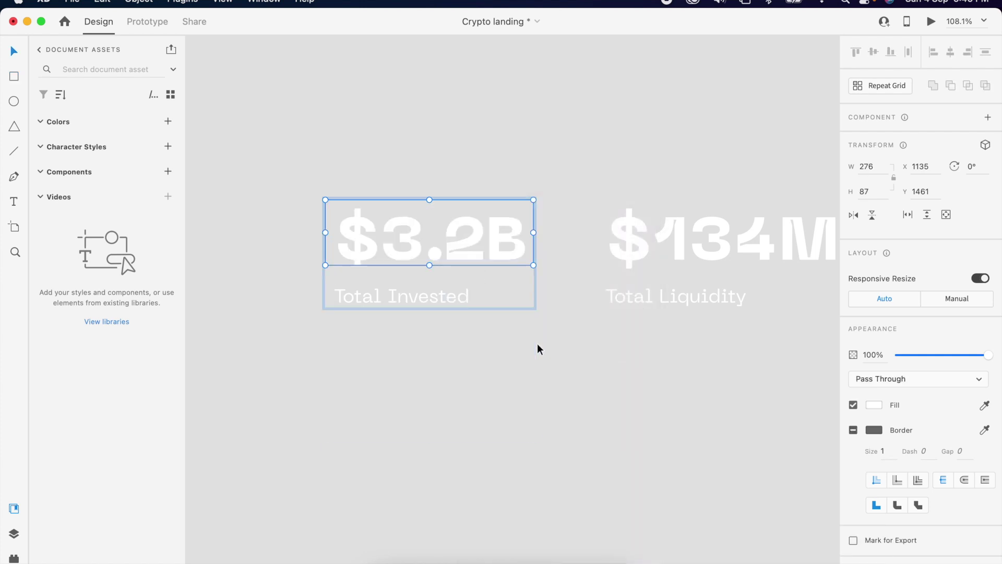
left_click(509, 338)
Step: Build a 4-5-6-7-8 digit column under the 3 of $134M and centre-align it
scroll(477, 252, "right", 5)
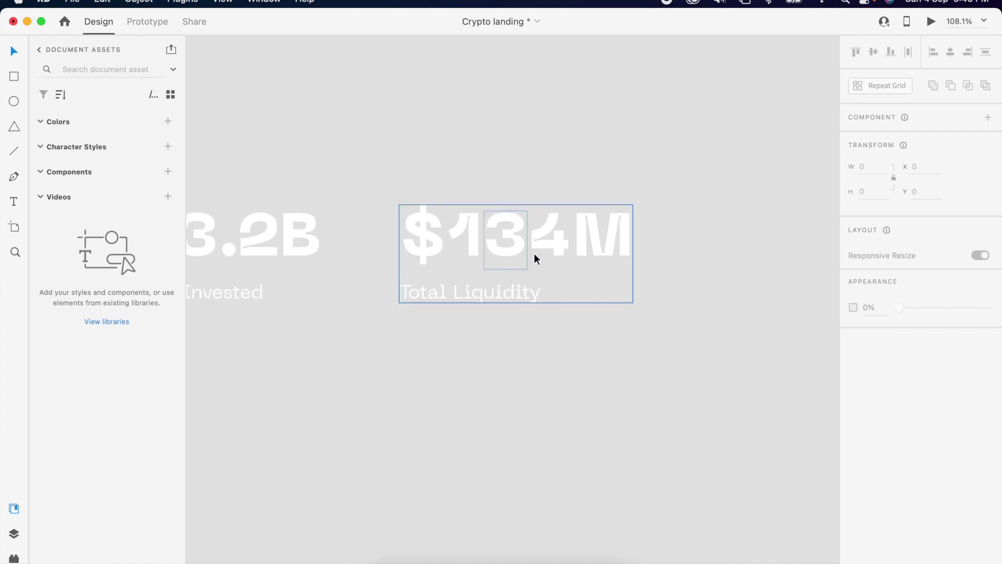
double_click(503, 239)
mouse_move(466, 240)
left_mouse_down()
mouse_move(499, 240)
mouse_move(490, 503)
left_mouse_up()
key("Escape")
type("4")
type("5")
type("6")
type("7")
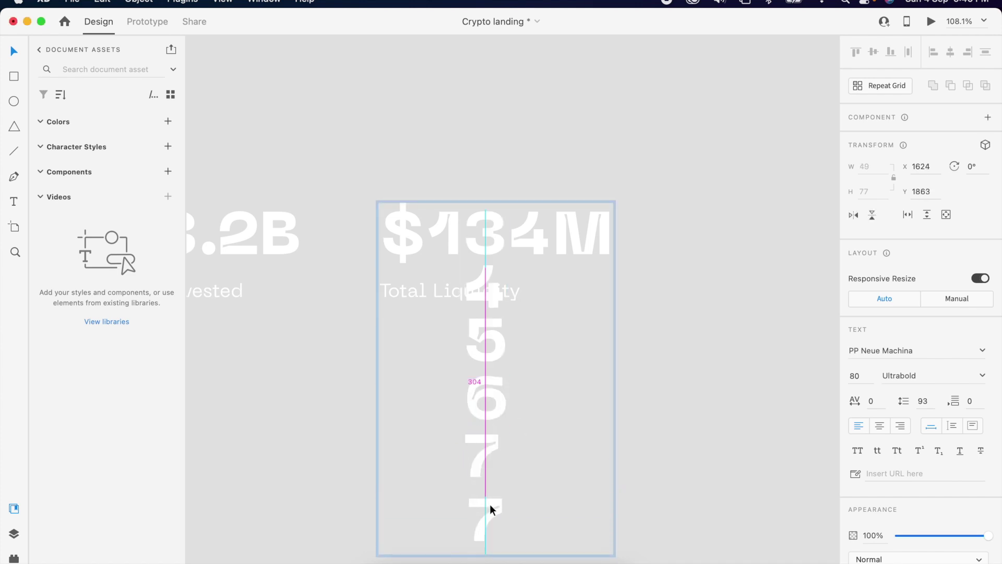
type("8")
scroll(533, 489, "down", 3)
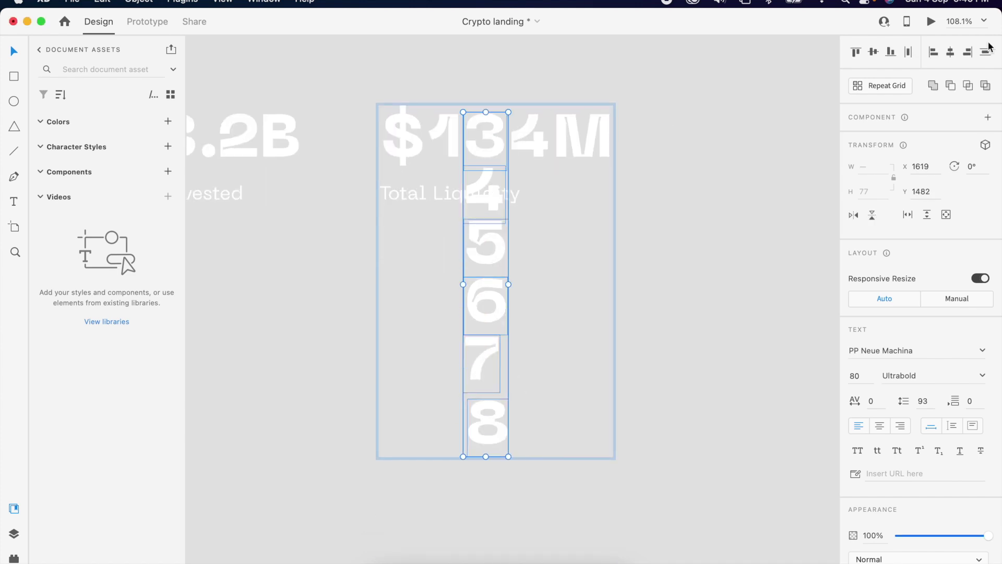
left_click(950, 52)
Step: Stack digit copies 5, 6 and 7 beneath the 4 of $134M
left_click(540, 153)
double_click(538, 202)
left_click_drag(538, 202, 541, 304)
type("5")
double_click(546, 253)
type("7")
double_click(538, 234)
type("6")
double_click(539, 301)
type("7")
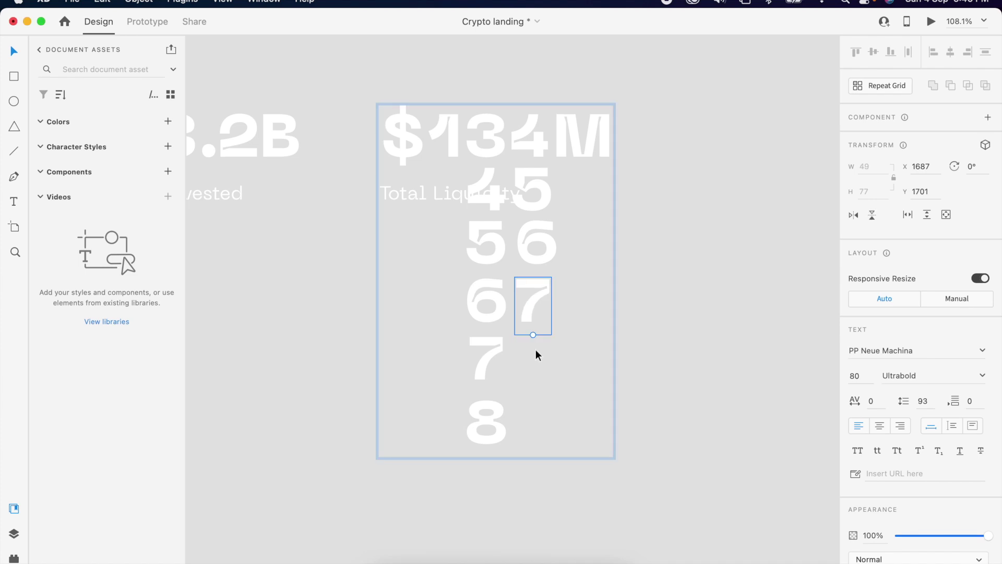
Step: Group all the digits and mask them with a rectangle over the top row
key("super+a")
right_click(451, 142)
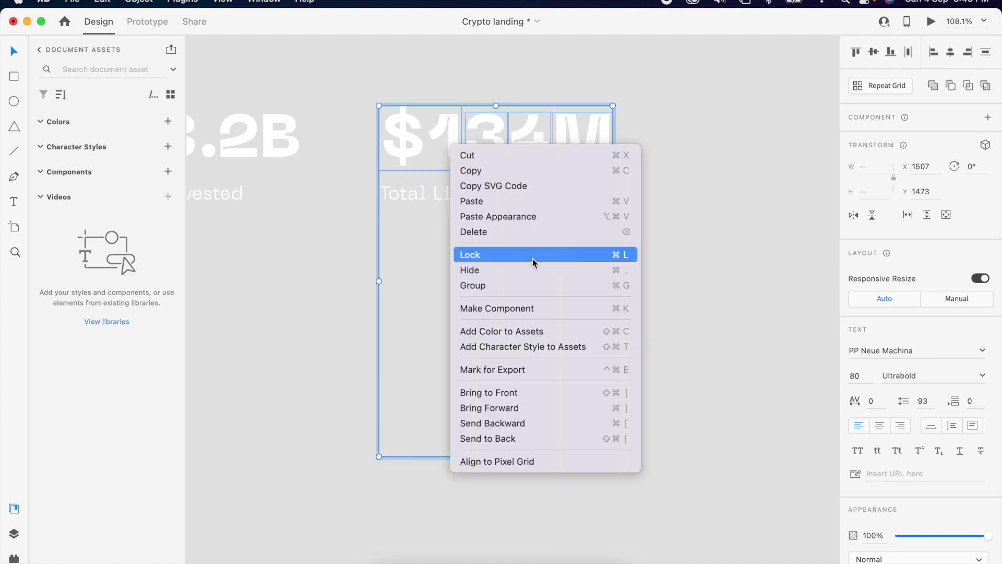
left_click(512, 287)
left_click_drag(368, 98, 619, 163)
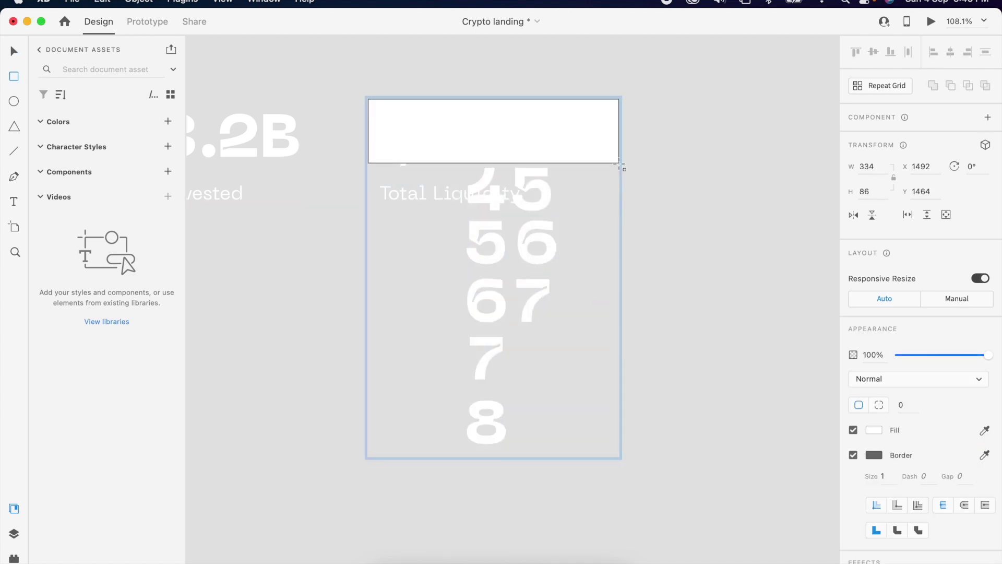
left_click(537, 191, "shift")
right_click(537, 189)
left_click(600, 344)
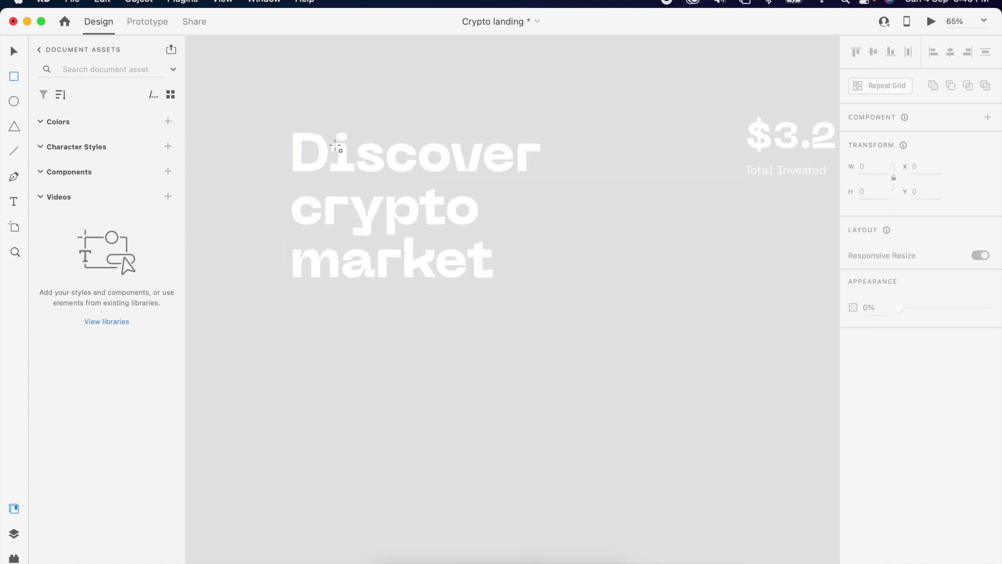
Step: Mask the Discover and crypto lines, each with its own rectangle
left_click_drag(289, 132, 584, 161)
left_click(465, 173, "shift")
right_click(433, 167)
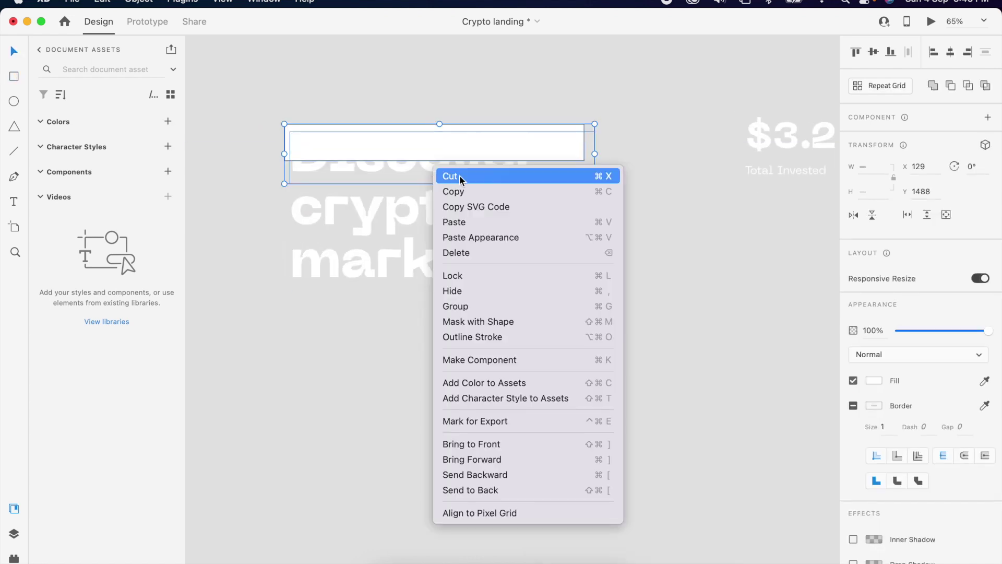
left_click(493, 321)
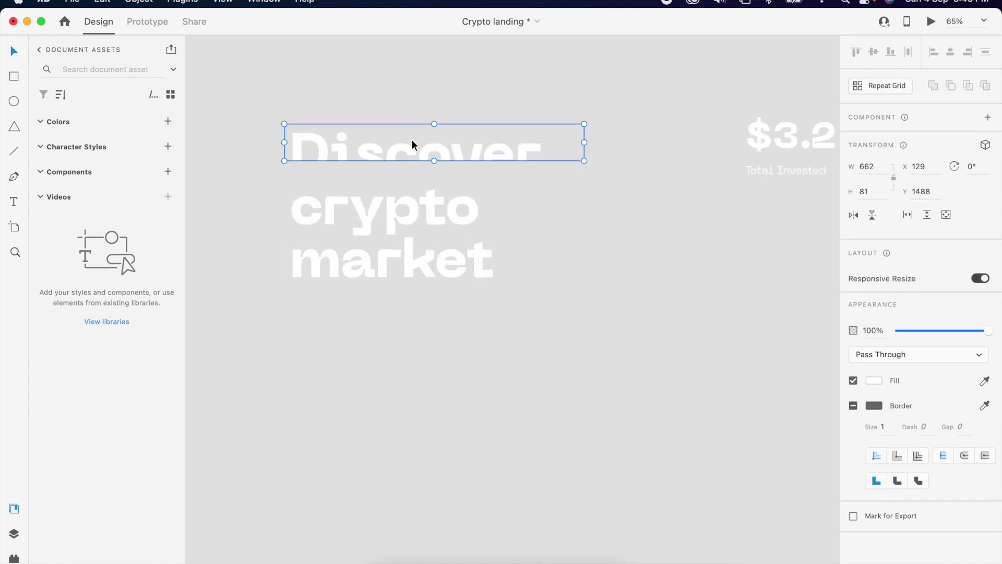
left_click(490, 214)
left_click_drag(289, 185, 519, 221)
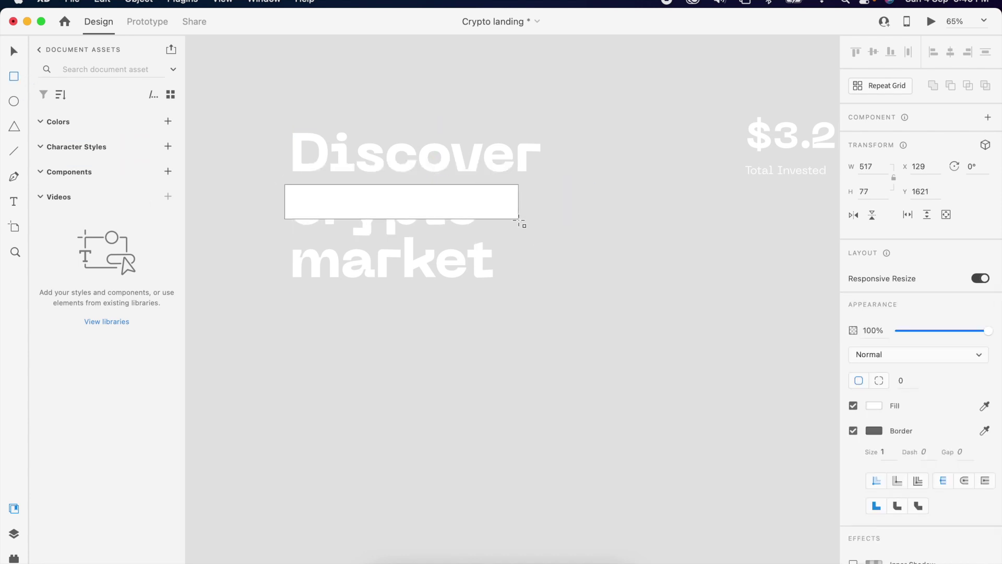
left_click(388, 230, "shift")
right_click(393, 211)
left_click(442, 367)
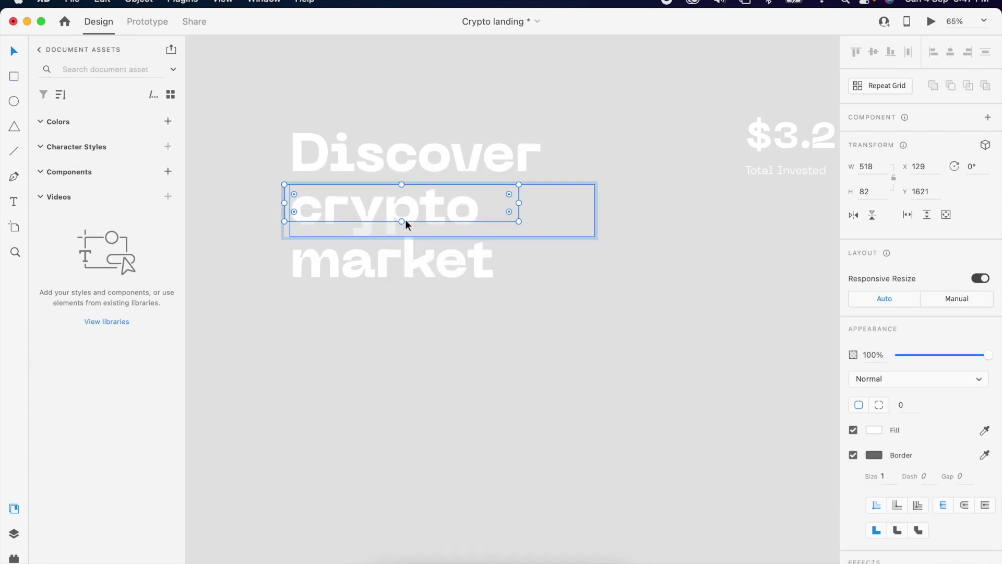
Step: Mask the market line with a rectangle and stretch that mask further down
left_click(402, 275)
left_click_drag(281, 237, 513, 272)
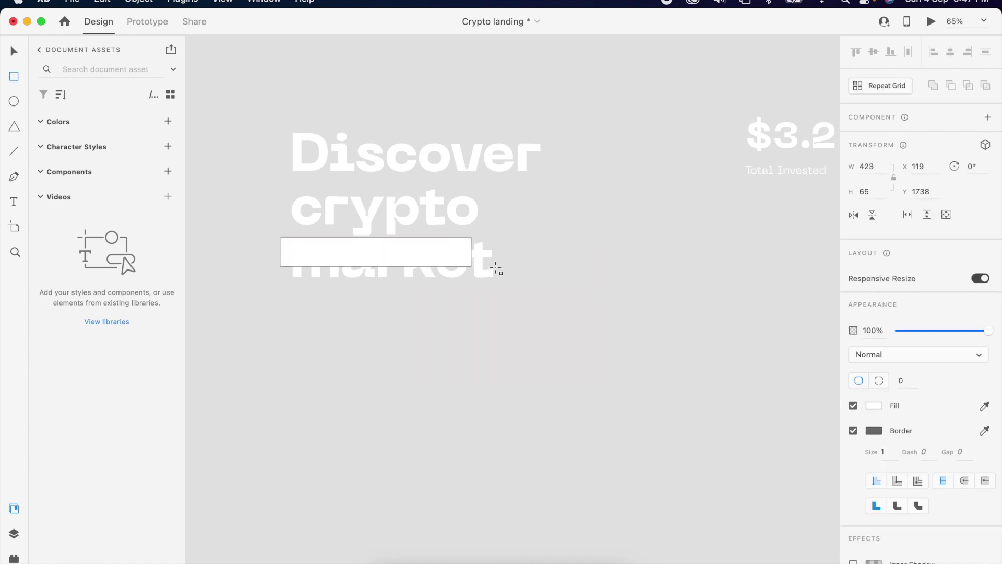
left_click(477, 280, "shift")
right_click(477, 279)
left_click(517, 367)
double_click(427, 266)
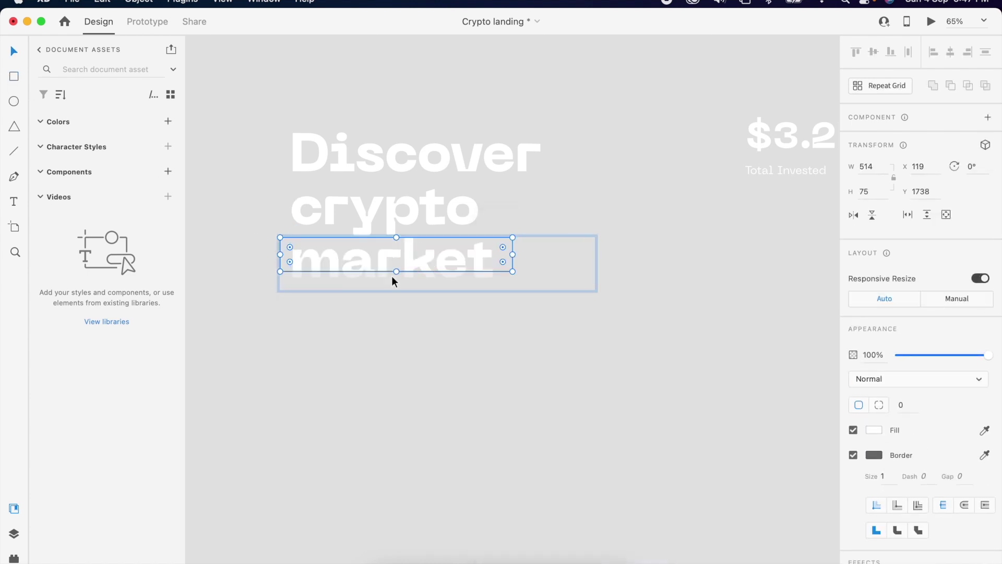
left_click_drag(397, 272, 395, 282)
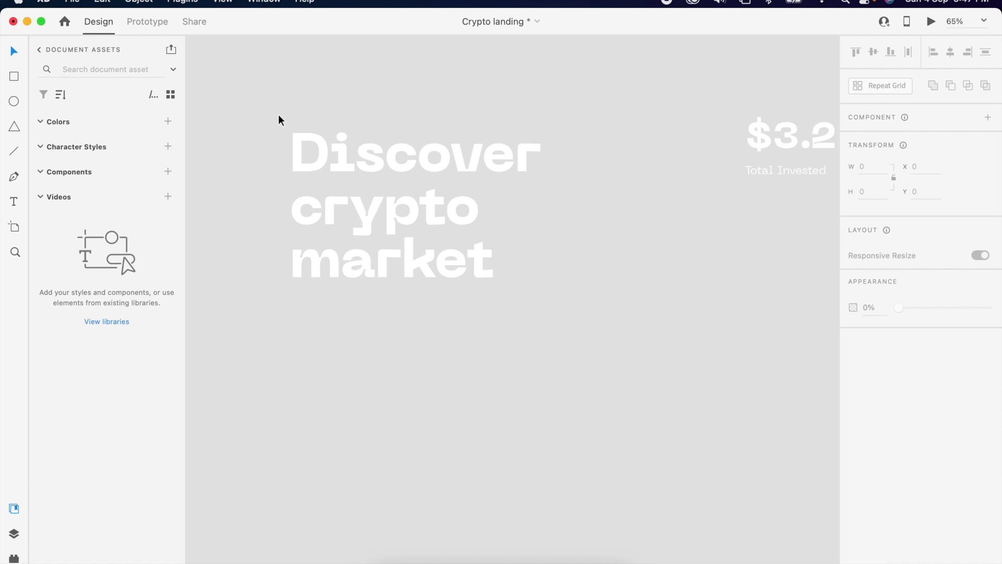
left_click_drag(279, 119, 465, 242)
right_click(433, 167)
Step: Group the three headline lines and position the group inside the Crypto Landing artboard
left_click(480, 306)
scroll(661, 234, "down", 5)
left_click_drag(516, 478, 512, 218)
scroll(515, 226, "up", 3)
mouse_move(489, 287)
left_mouse_down()
mouse_move(478, 295)
mouse_move(492, 268)
left_mouse_up()
scroll(476, 273, "up", 3)
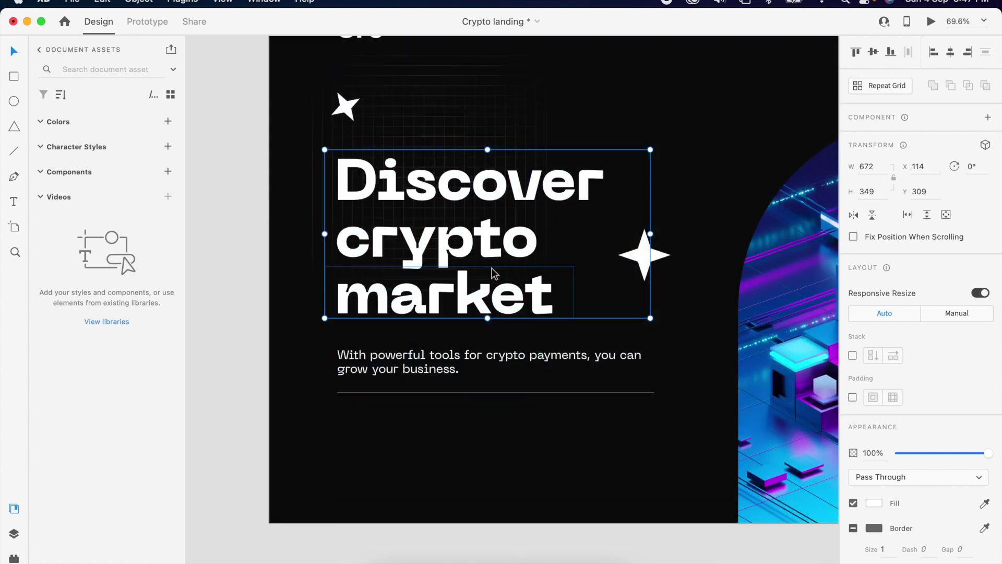
scroll(492, 268, "down", 5)
Step: Move the $3.2B and $134M stats into the artboard's lower left
left_click(626, 380)
mouse_move(626, 380)
left_mouse_down()
mouse_move(439, 253)
mouse_move(450, 255)
left_mouse_up()
scroll(449, 249, "up", 3)
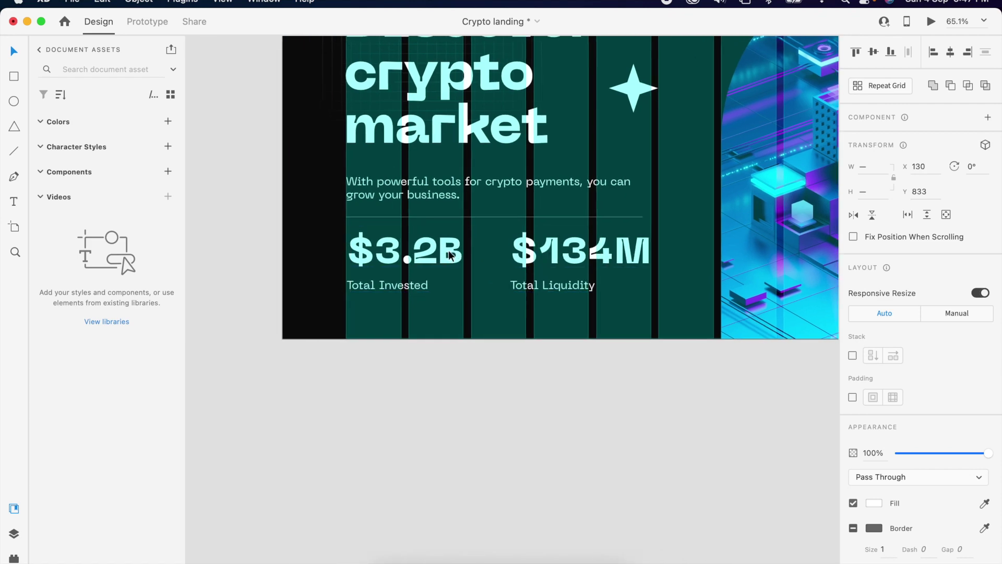
scroll(450, 255, "down", 5)
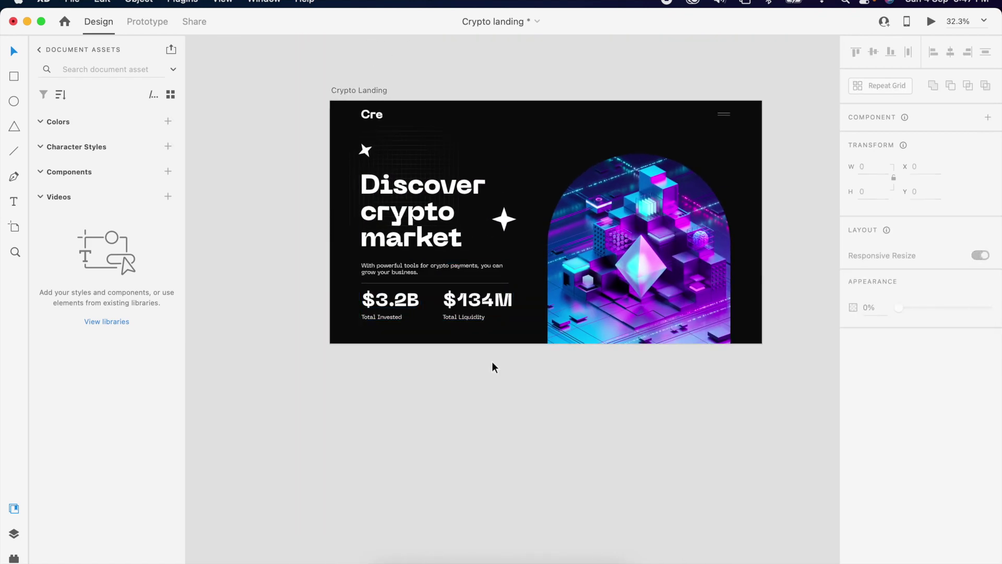
left_click(424, 201)
left_click(454, 307)
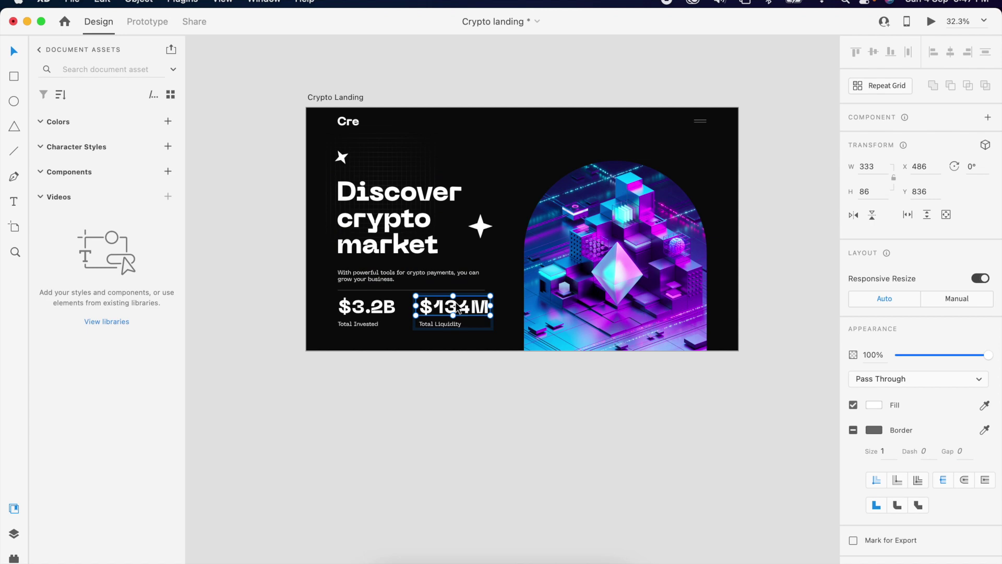
key("Escape")
Step: Duplicate the Crypto Landing artboard repeatedly with Cmd+D into a row of copies
left_click(336, 98)
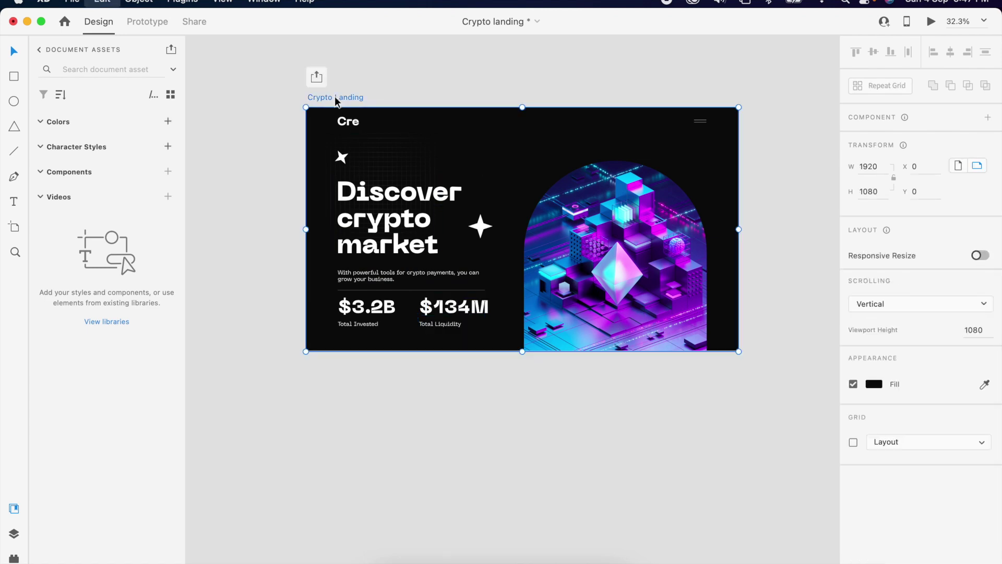
key("super+d")
scroll(591, 233, "down", 5)
key("super+d")
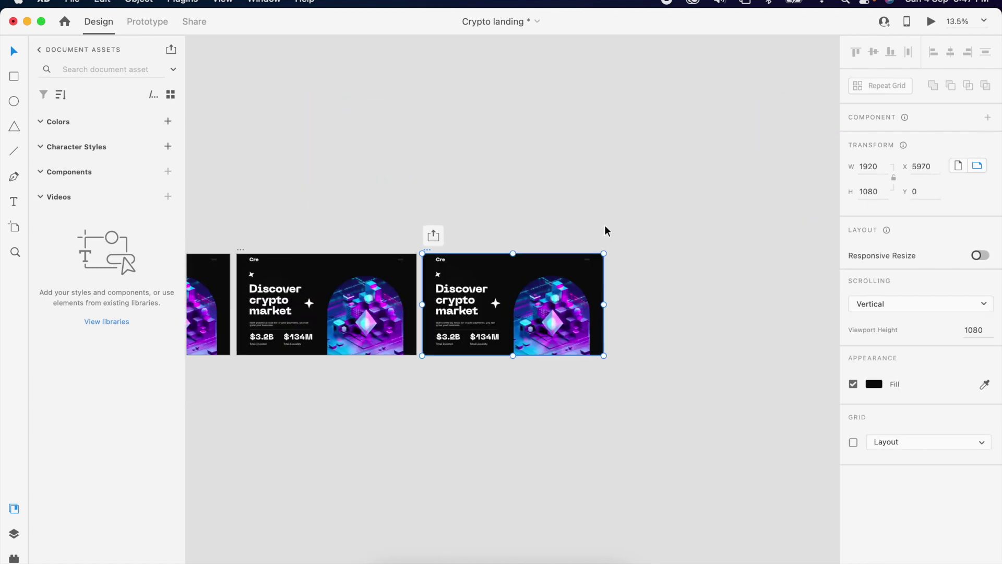
key("super+d")
key("super+d")
scroll(611, 230, "down", 3)
scroll(596, 243, "right", 3)
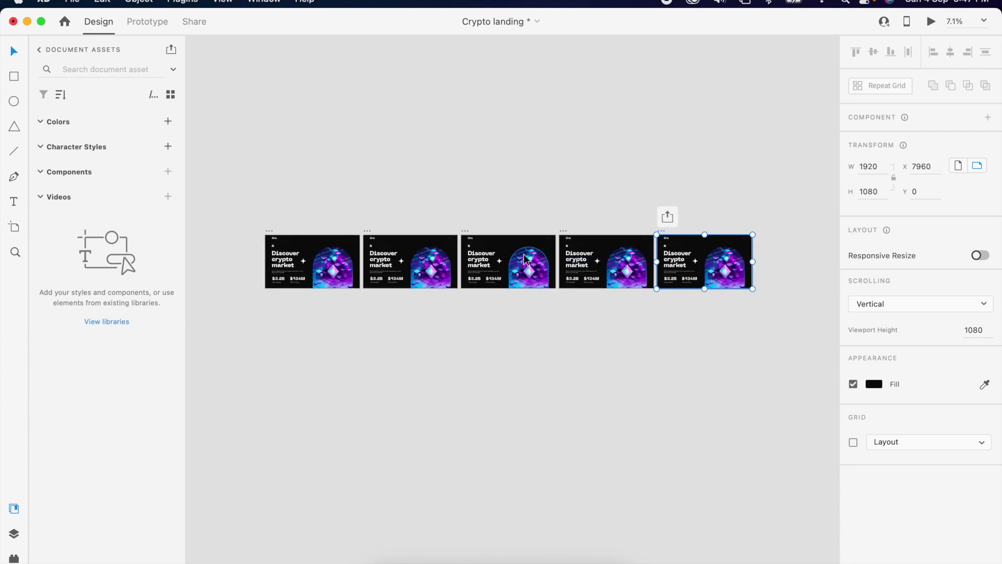
scroll(675, 261, "right", 3)
left_click(535, 365)
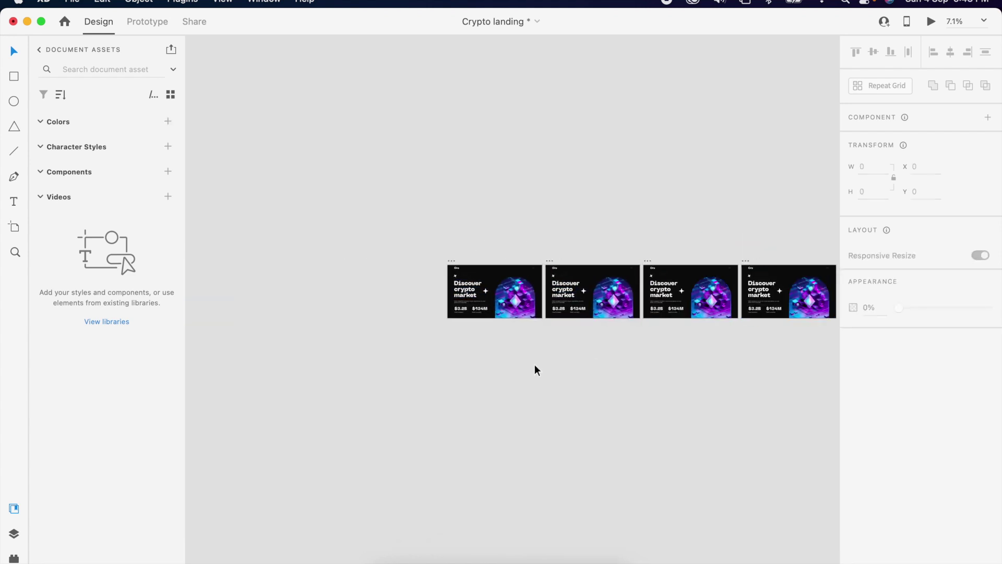
scroll(448, 294, "up", 5)
Step: On the first artboard, hide the Discover, crypto and market lines and fade the big star to 0% opacity
scroll(438, 217, "up", 5)
left_click(441, 220)
double_click(460, 211)
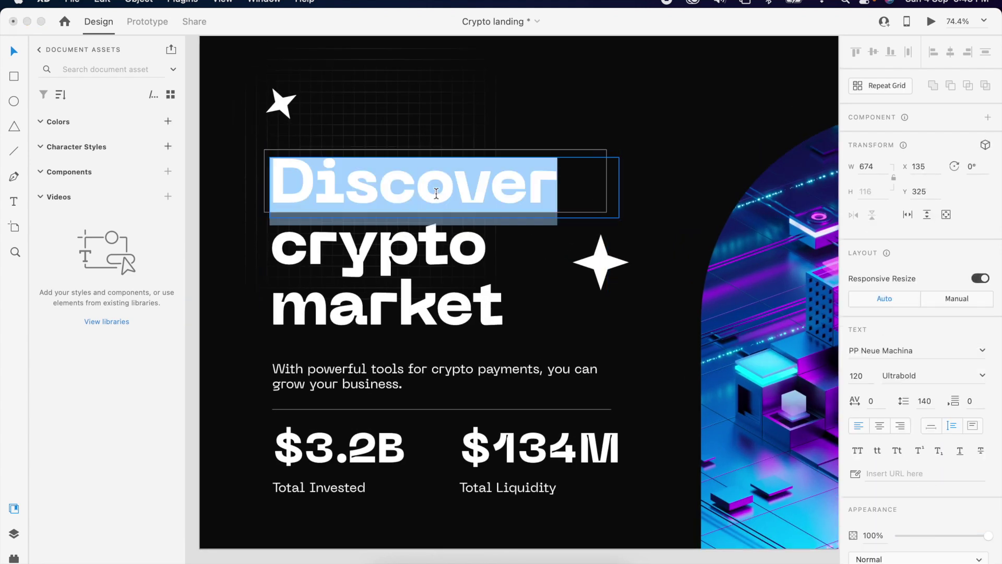
left_click_drag(449, 209, 443, 276)
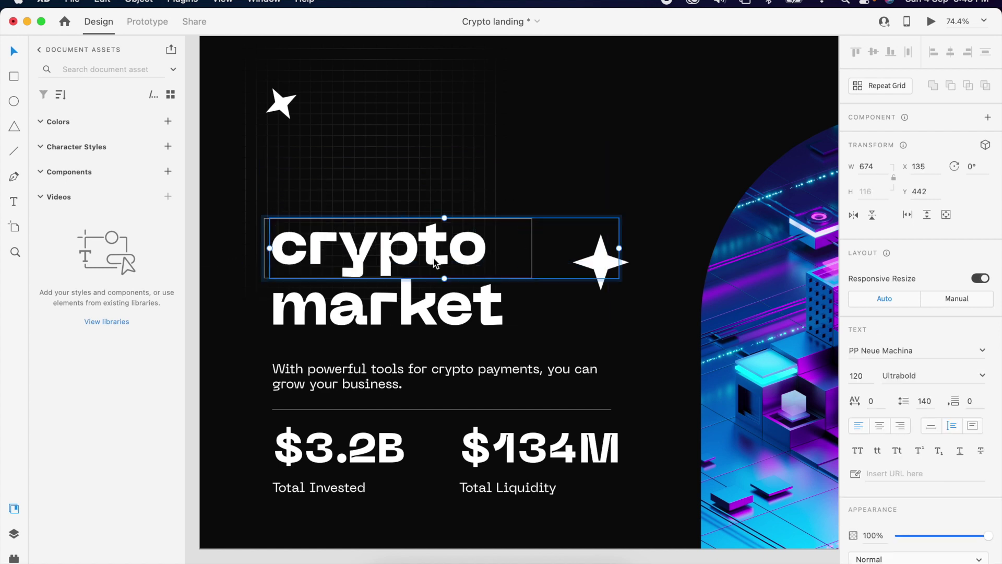
key("Delete")
left_click(424, 313)
mouse_move(424, 313)
left_mouse_down()
mouse_move(400, 326)
mouse_move(488, 334)
left_mouse_up()
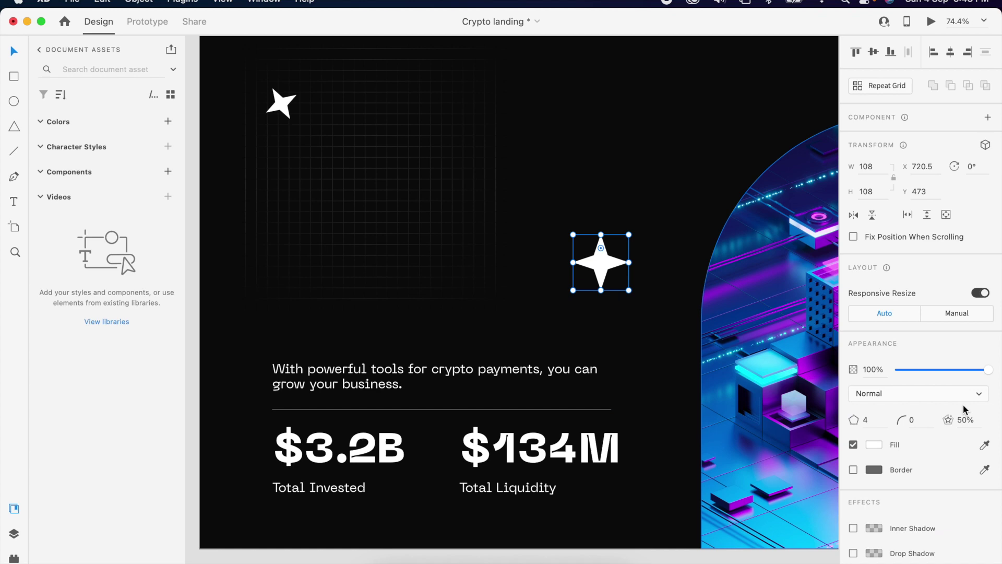
left_click_drag(988, 370, 840, 380)
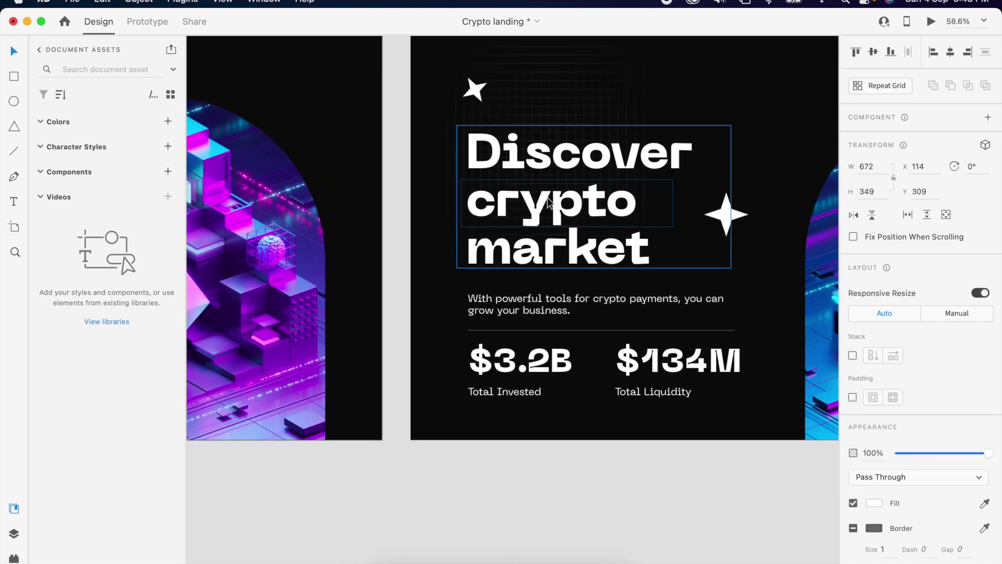
Step: On the second artboard, move the crypto line below its mask so only Discover shows
double_click(548, 203)
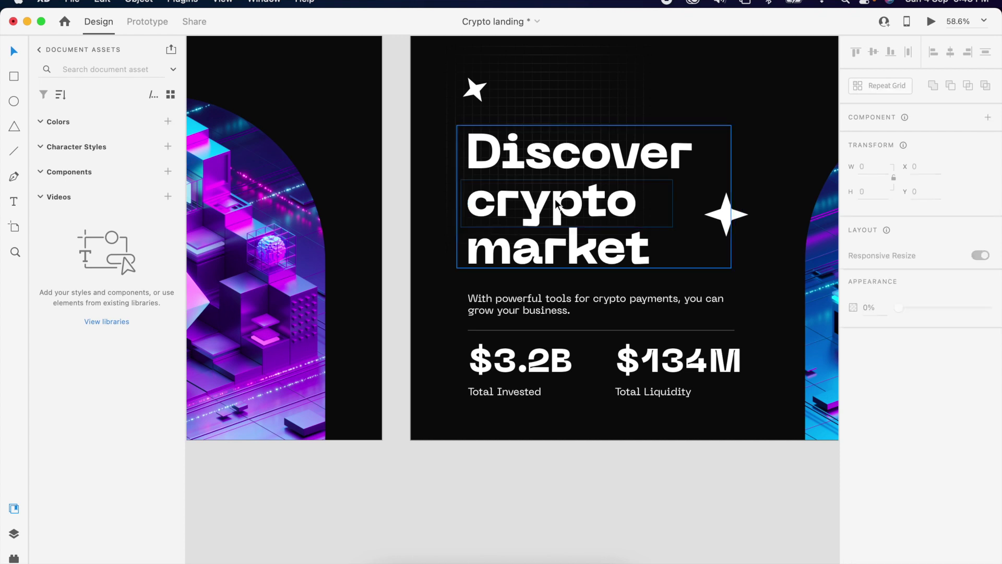
left_click_drag(561, 206, 560, 242)
key("super+z")
key("super+shift+z")
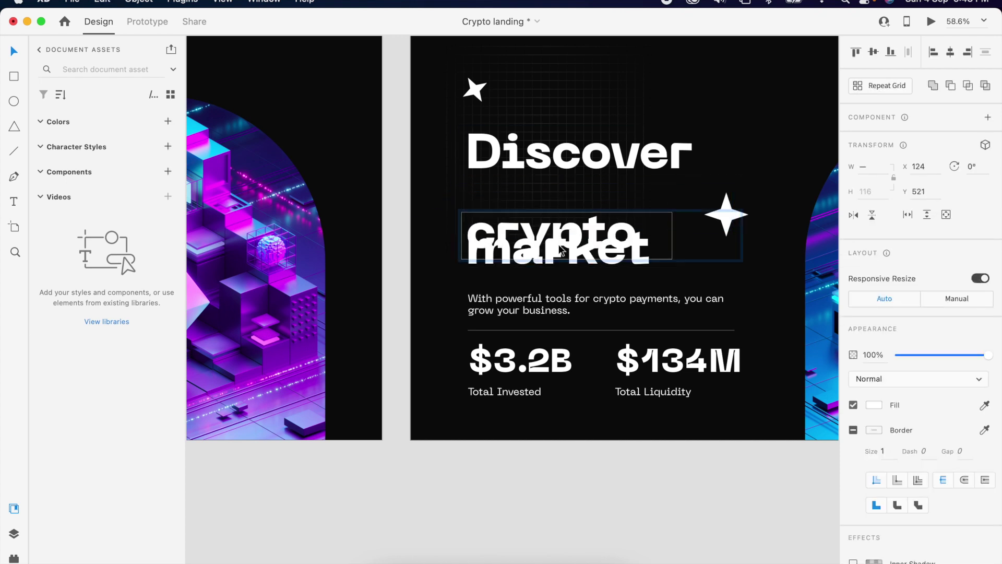
key("super+z")
double_click(585, 234)
key("Escape")
left_click_drag(585, 234, 575, 256)
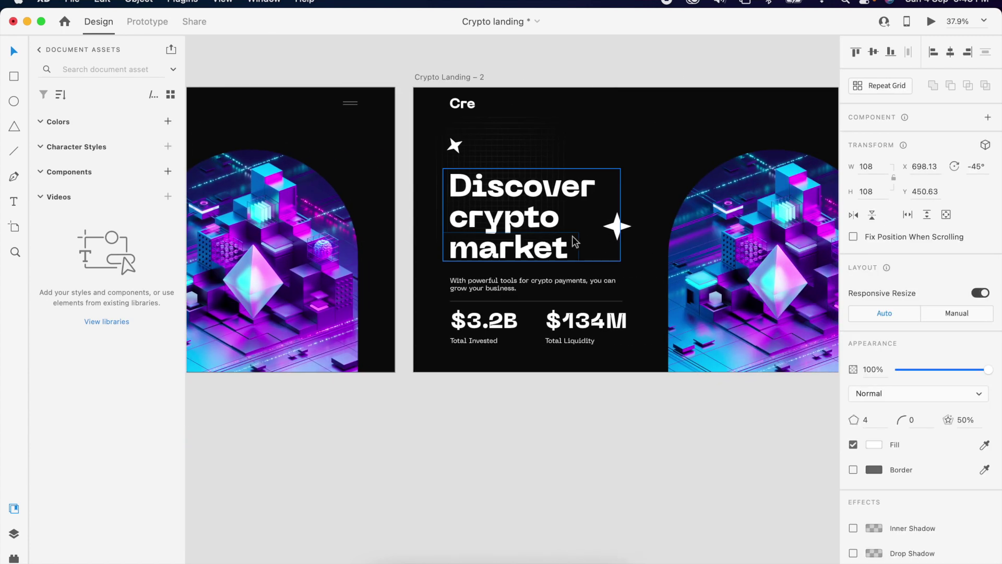
Step: Push the market line below its mask on the next artboard
left_click(547, 251)
left_click_drag(547, 250, 547, 279)
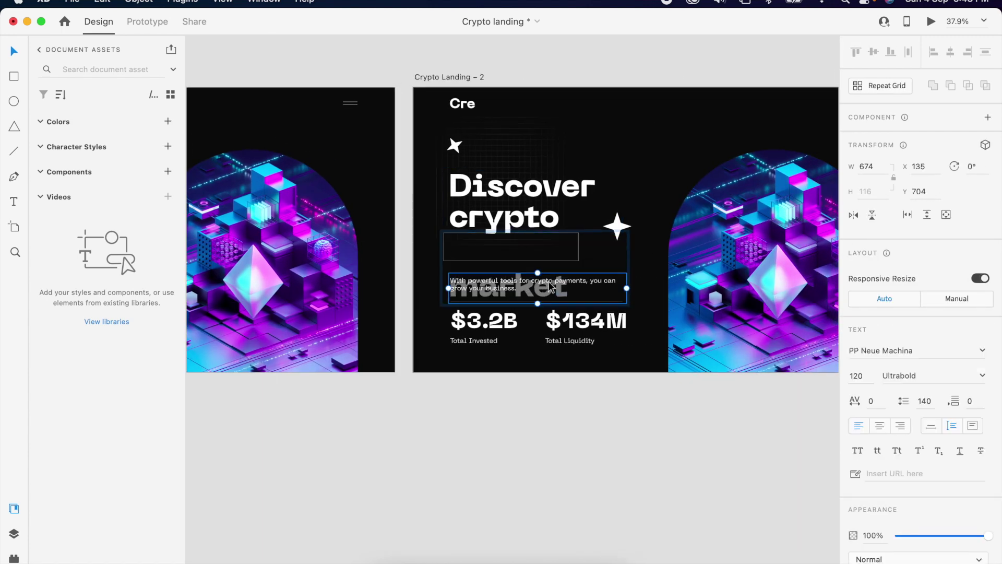
scroll(623, 248, "down", 5)
scroll(641, 231, "right", 5)
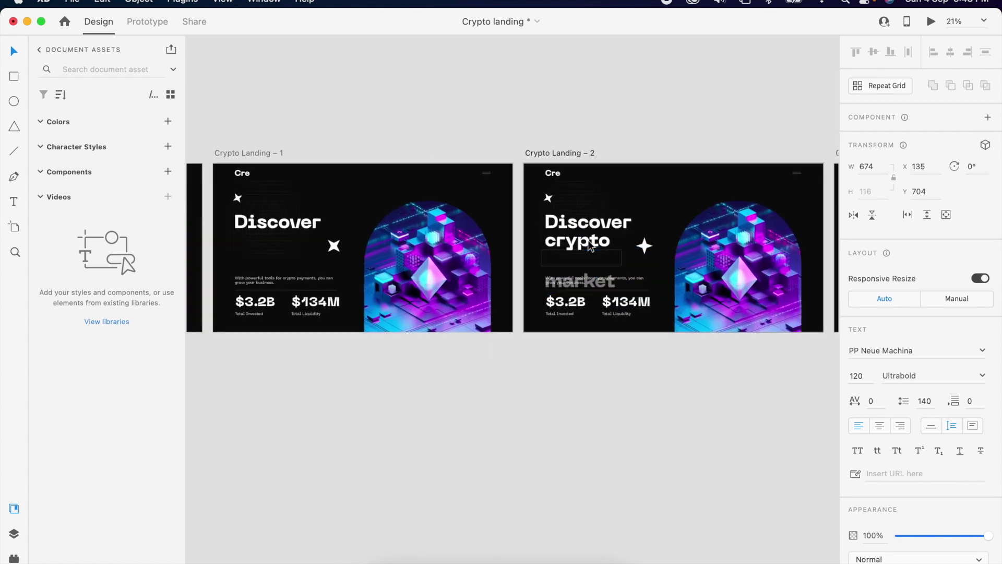
scroll(575, 241, "up", 1)
scroll(575, 241, "right", 10)
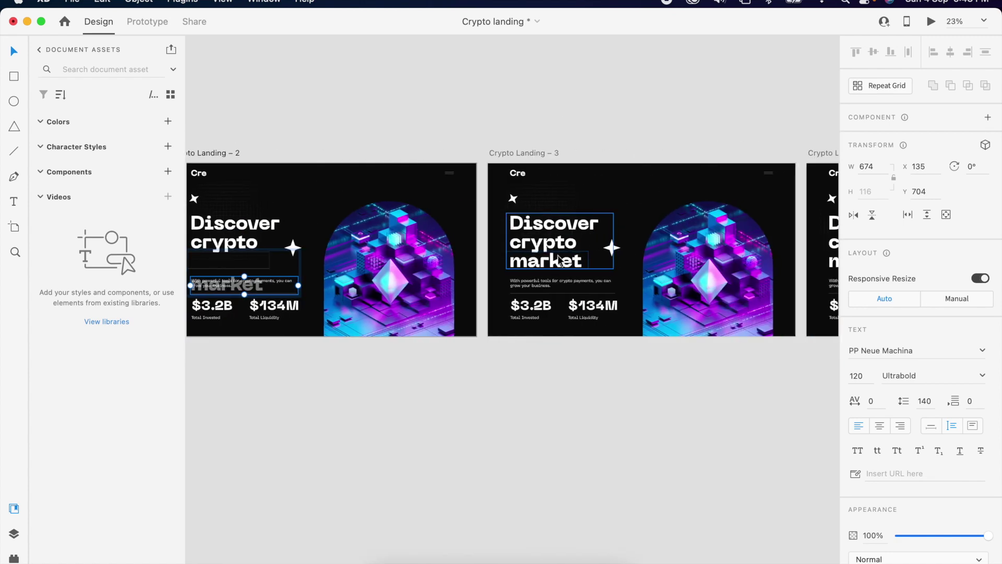
scroll(523, 284, "right", 3)
scroll(459, 282, "up", 5)
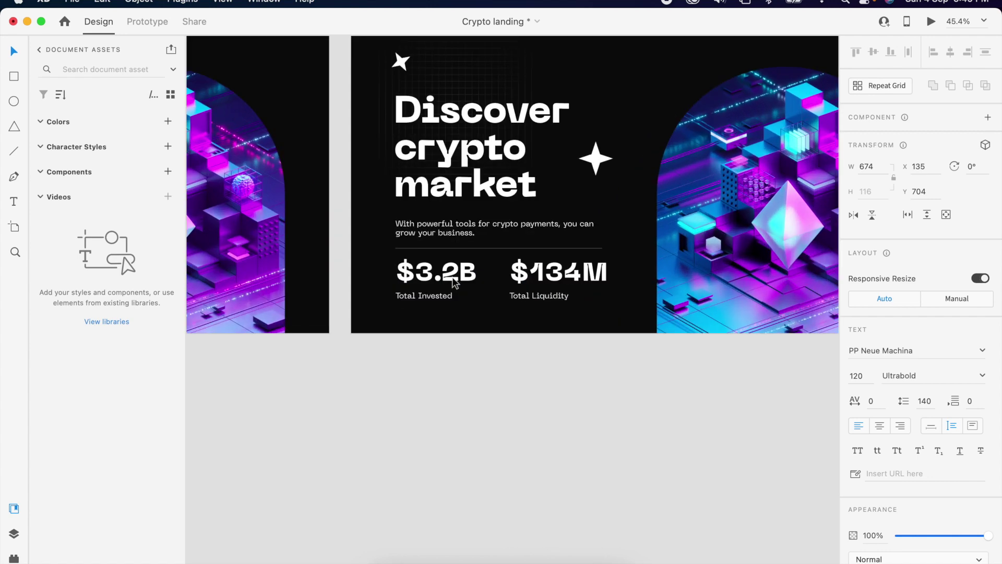
scroll(455, 277, "up", 2)
Step: Roll the digit column inside the $3.2B counter up so it reads $3.5B
double_click(456, 274)
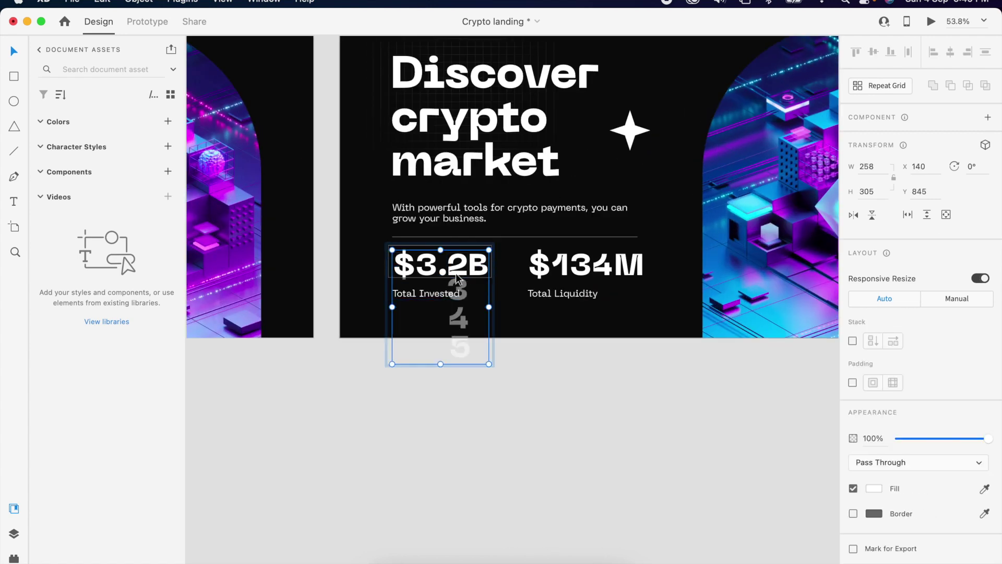
scroll(457, 276, "up", 3)
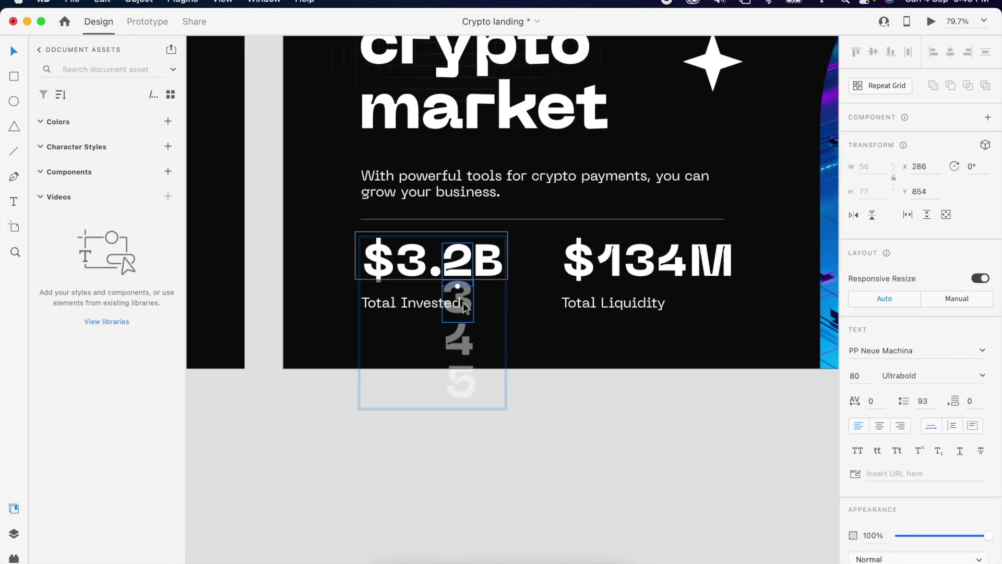
left_click_drag(469, 390, 469, 275)
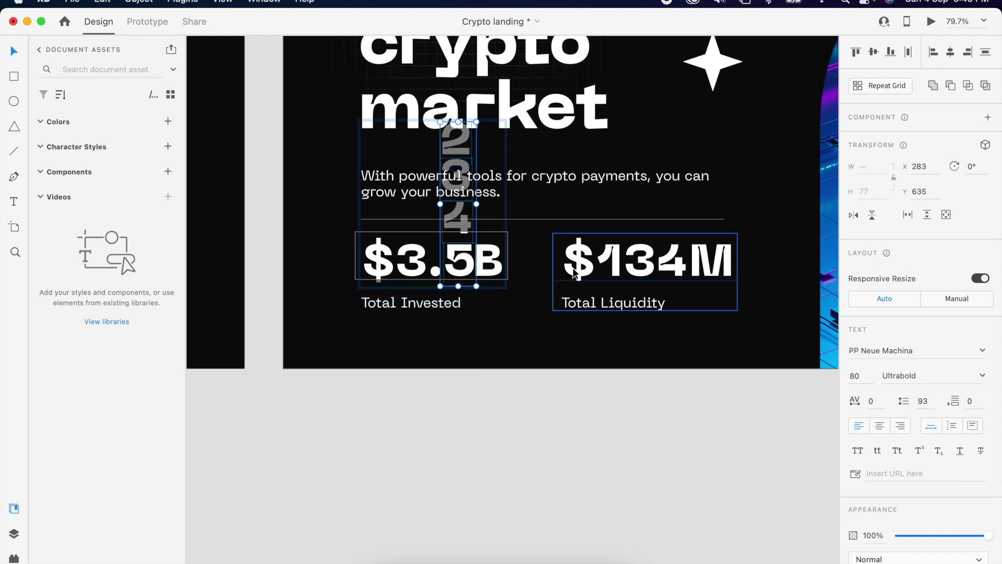
scroll(575, 273, "down", 3)
Step: Nudge the $134M counter's digit columns up so it reads $167M
left_click(621, 265)
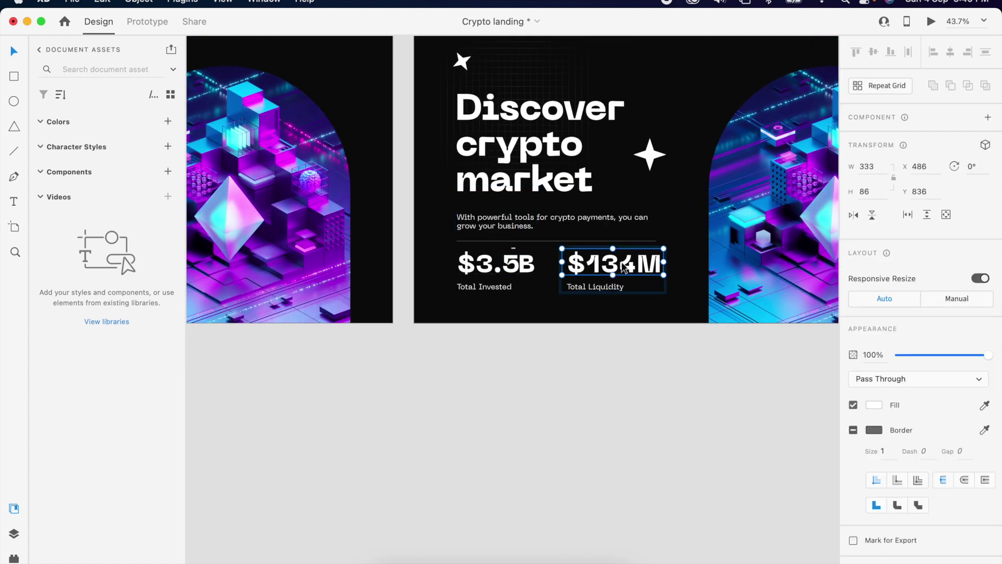
double_click(622, 265)
scroll(618, 272, "up", 3)
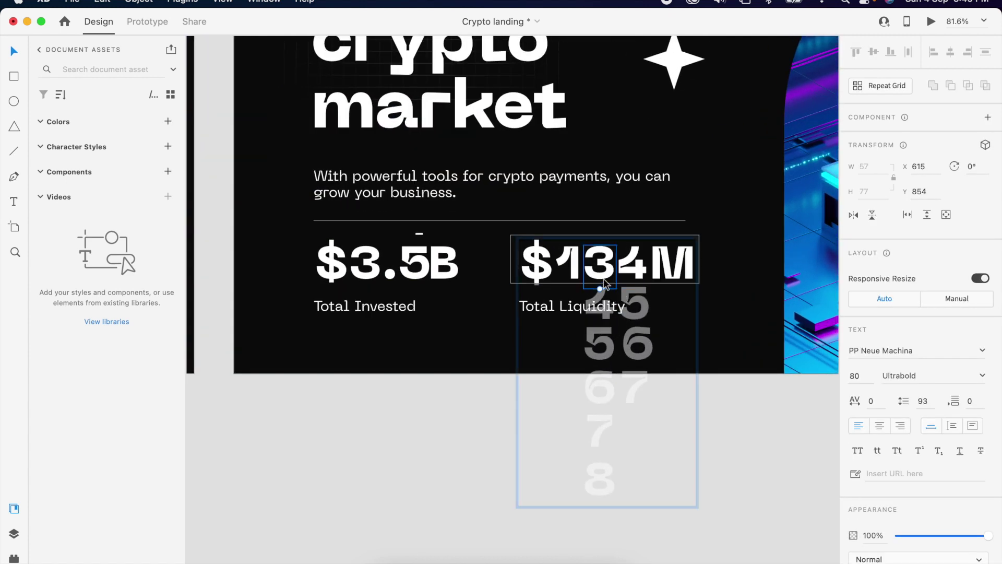
left_click(629, 353, "shift")
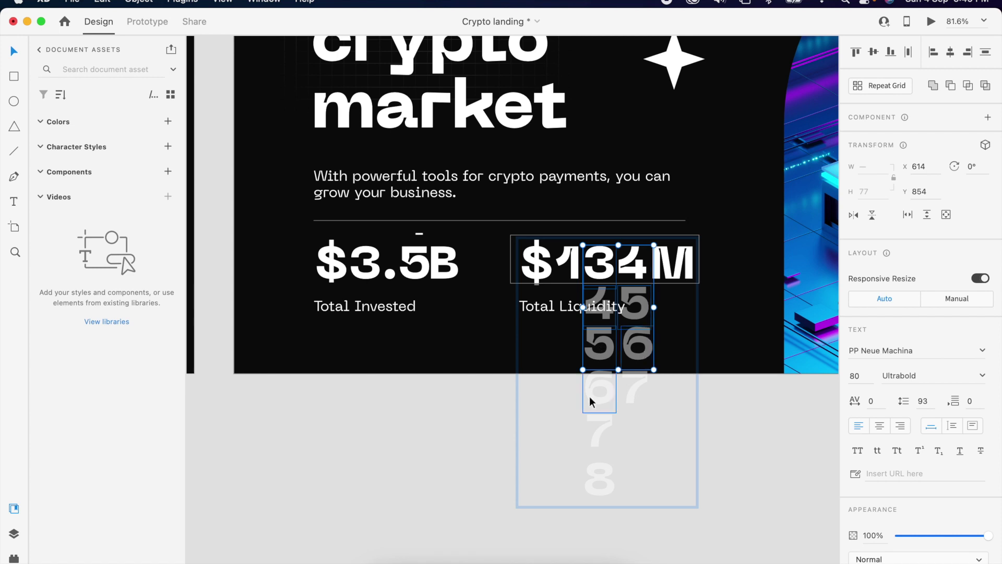
left_click(608, 431, "shift")
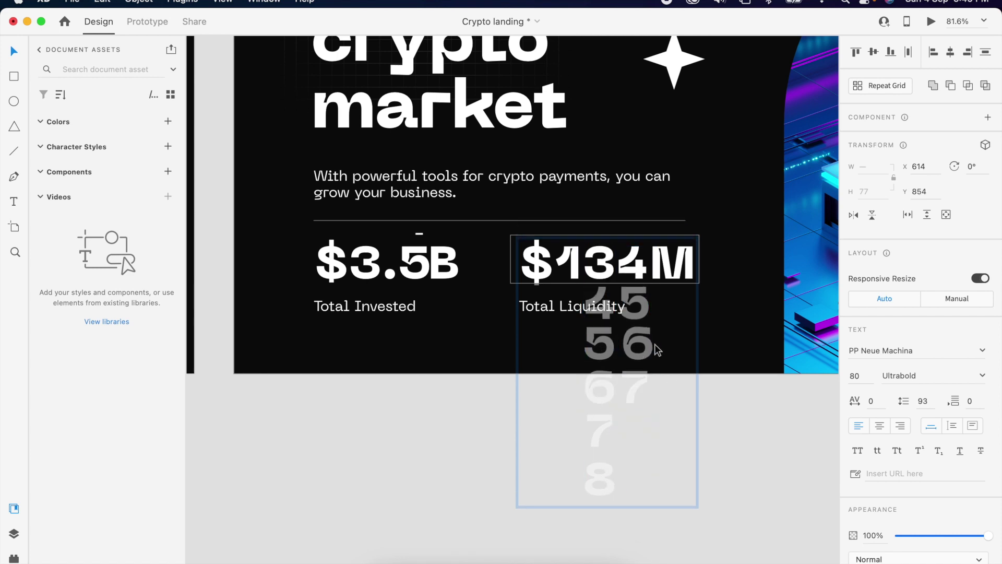
key("shift+Up")
key("shift+Up")
key("shift+Up")
key("shift+Up")
key("shift+Up")
key("shift+Up")
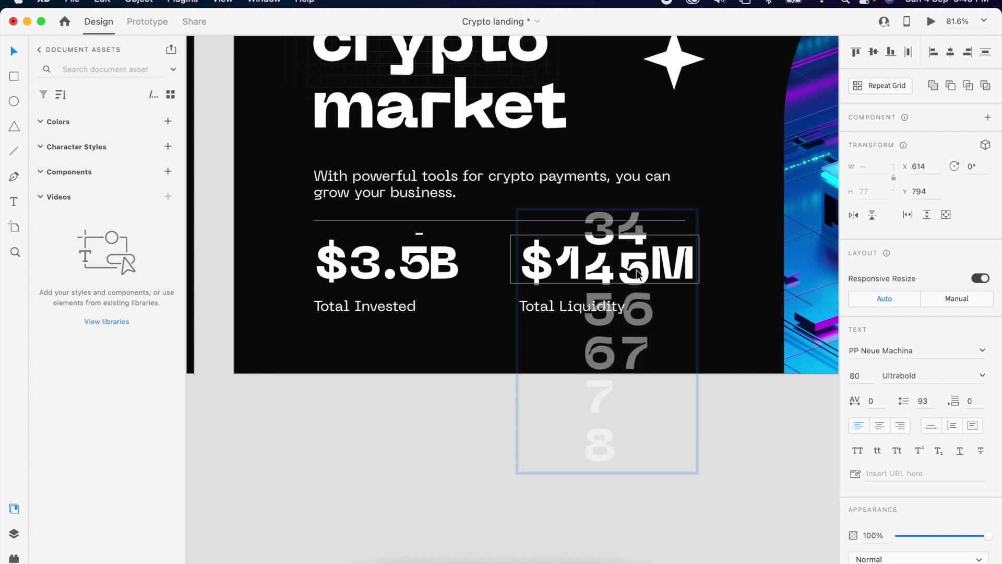
key("shift+Up")
key("shift+Up")
key("shift+Up")
key("shift+Up")
key("shift+Up")
key("shift+Up")
key("shift+Up")
key("shift+Up")
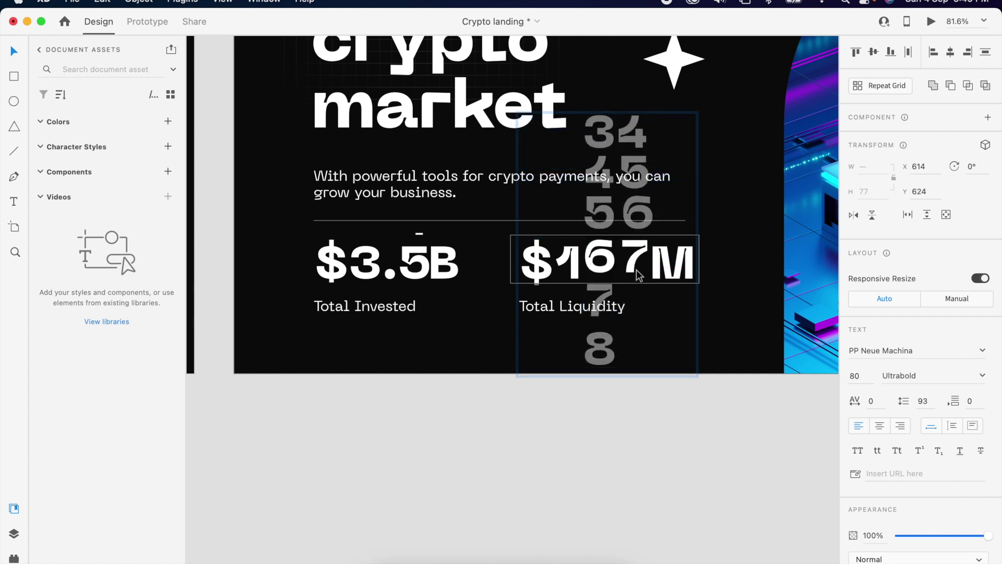
key("shift+Up")
key("shift+Up")
key("shift+Up")
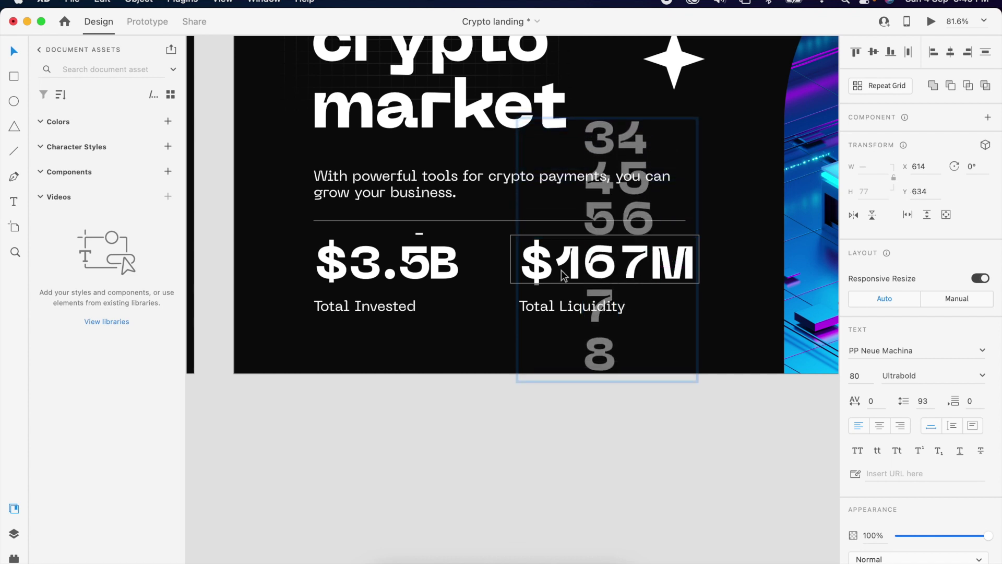
key("Escape")
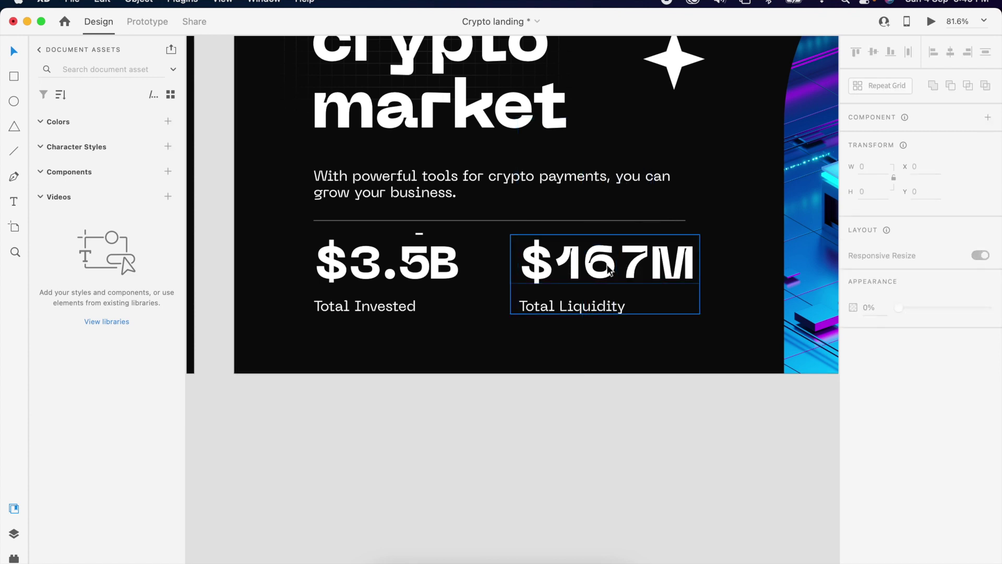
Step: Shift the 6 digit column until the counter reads $187M
left_click(609, 270)
double_click(609, 270)
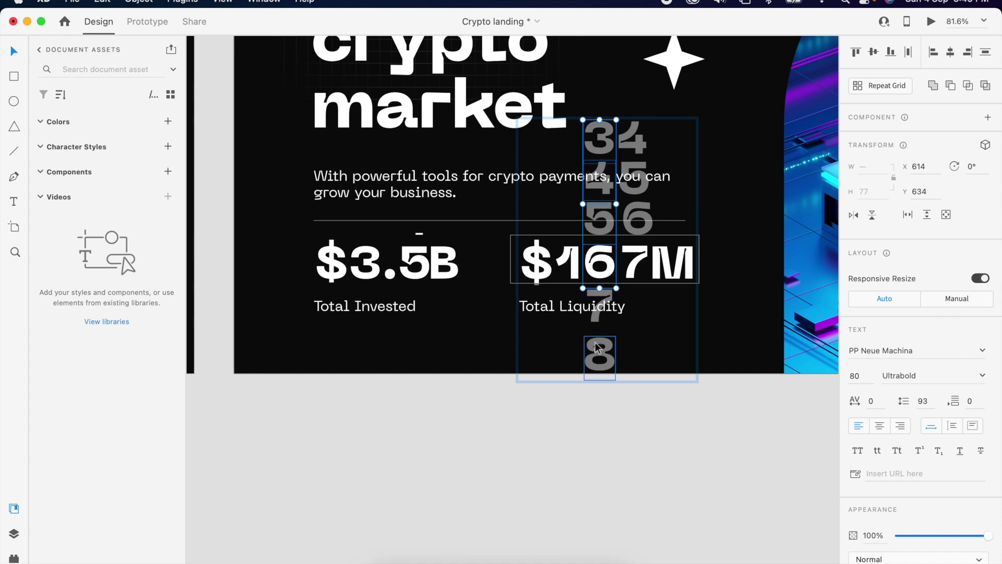
key("shift+Up")
key("shift+Up")
key("shift+Up")
key("shift+Up")
key("shift+Up")
key("shift+Up")
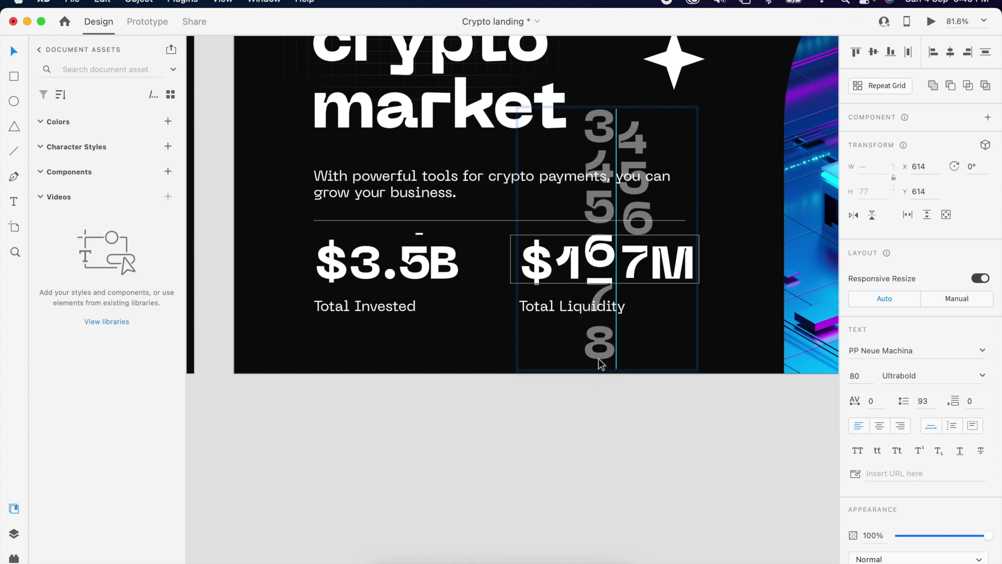
key("shift+Up")
key("shift+Up")
key("shift+Up")
key("shift+Up")
key("shift+Up")
key("shift+Up")
key("shift+Up")
key("shift+Up")
key("shift+Up")
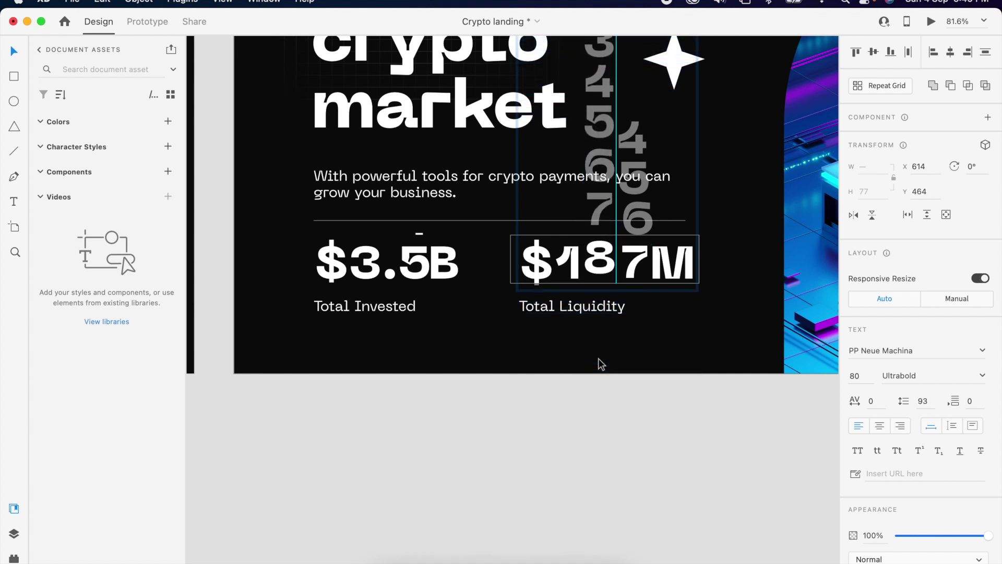
key("Down")
key("Down")
key("Down")
key("Down")
key("Down")
scroll(598, 363, "down", 5)
scroll(599, 363, "down", 3)
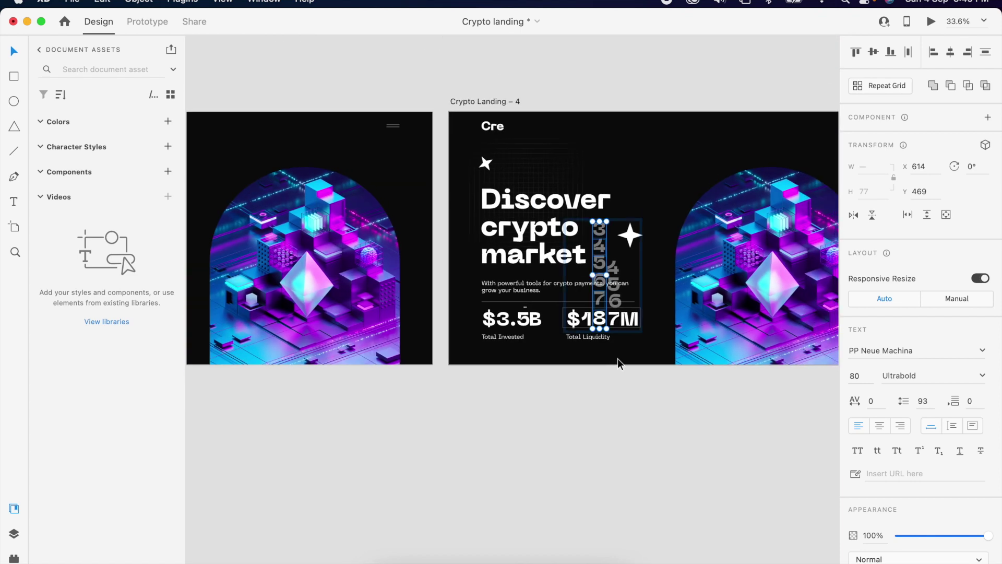
scroll(618, 364, "down", 3)
scroll(618, 364, "down", 1)
scroll(618, 360, "left", 3)
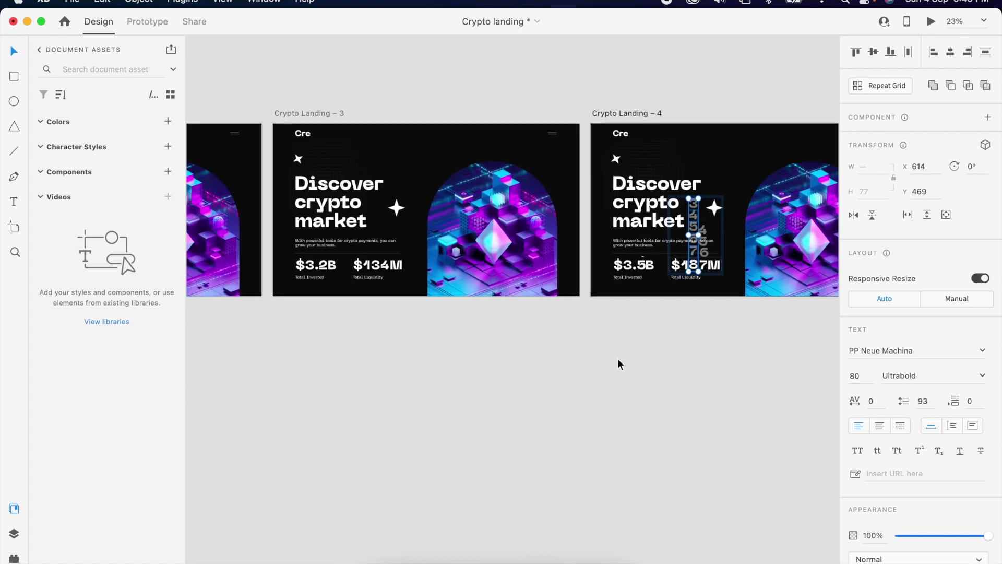
scroll(661, 341, "left", 3)
scroll(658, 337, "down", 3)
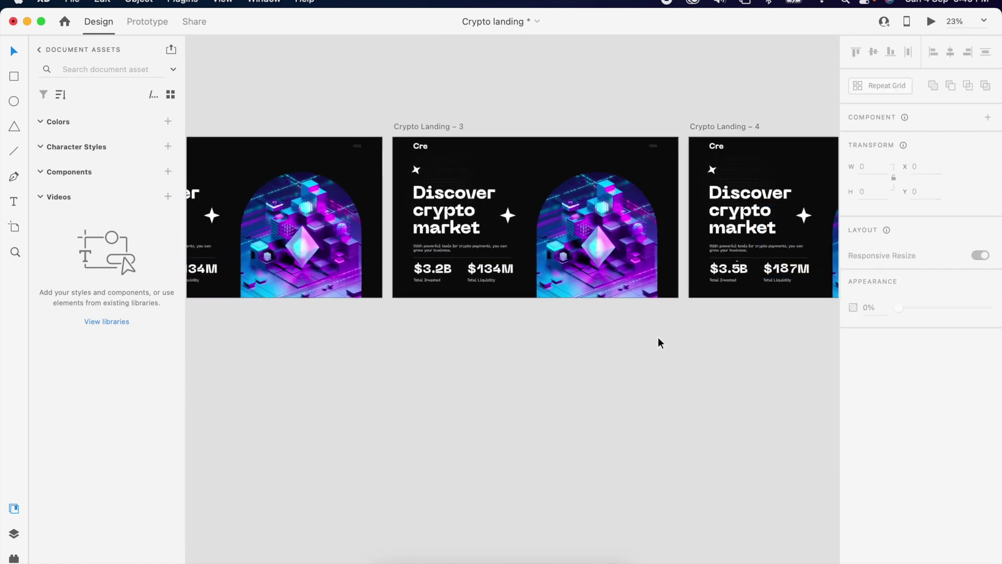
scroll(658, 337, "down", 2)
scroll(658, 338, "left", 5)
scroll(658, 338, "left", 5)
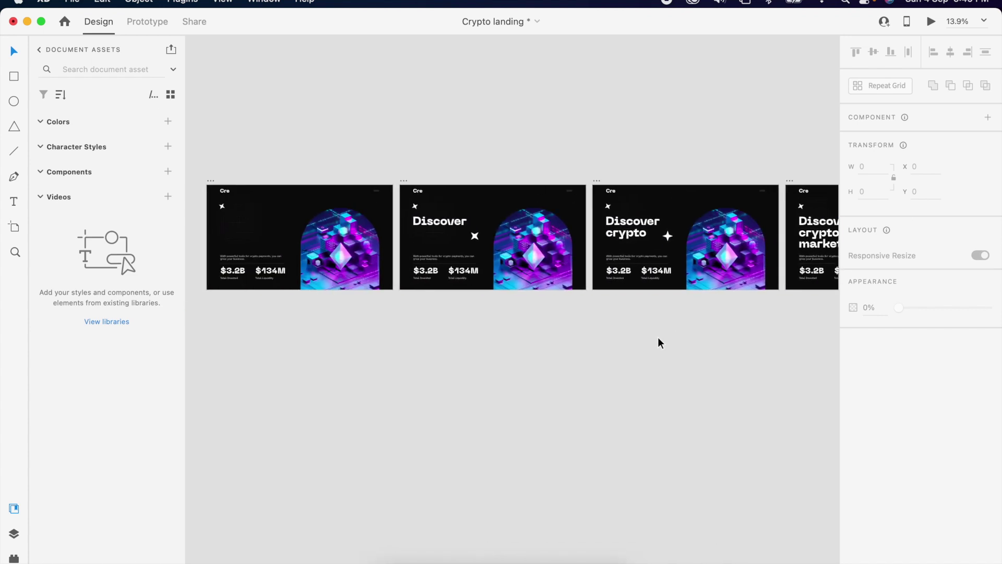
scroll(658, 338, "left", 5)
scroll(658, 339, "left", 3)
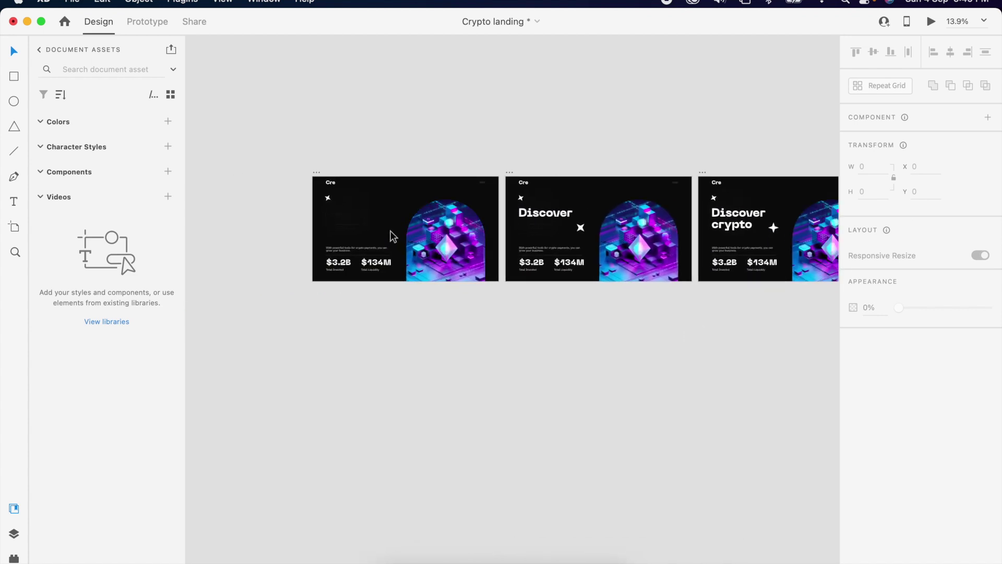
scroll(392, 230, "up", 3)
Step: Wire Crypto Landing to Crypto Landing – 1: Tap trigger, Auto-Animate, Ease In-Out, 1.2 s duration
left_click(306, 136)
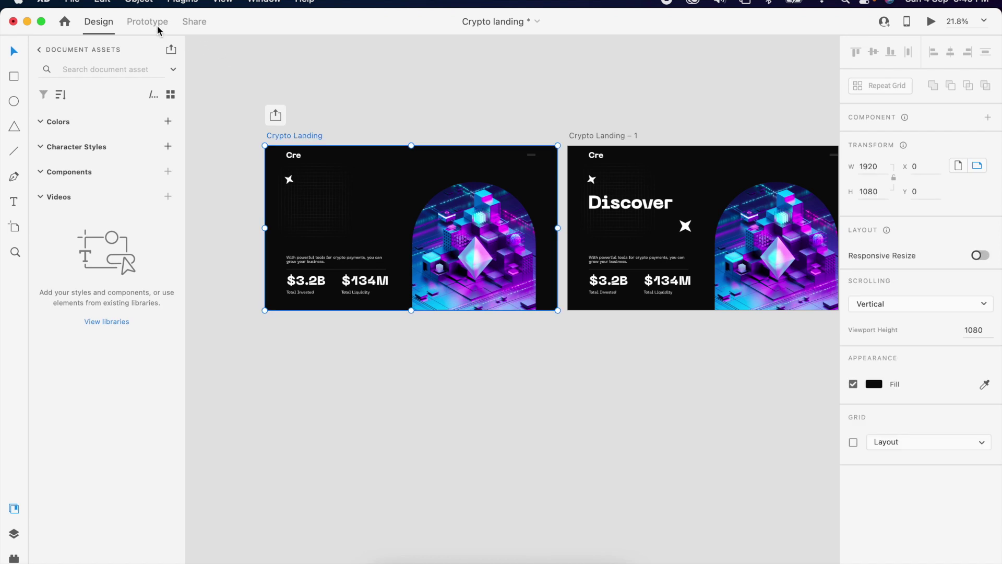
left_click(148, 23)
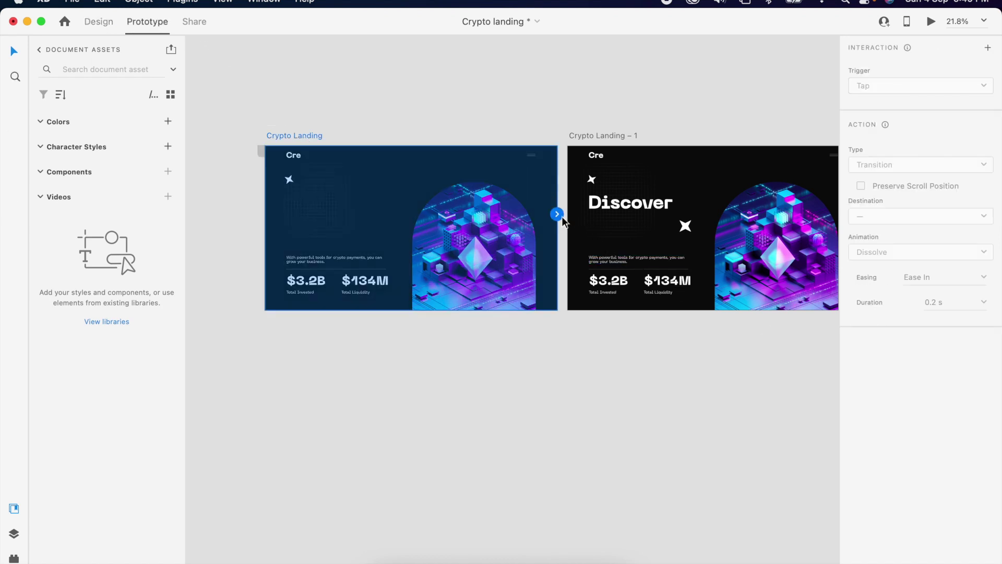
left_click_drag(557, 214, 619, 254)
left_click(884, 89)
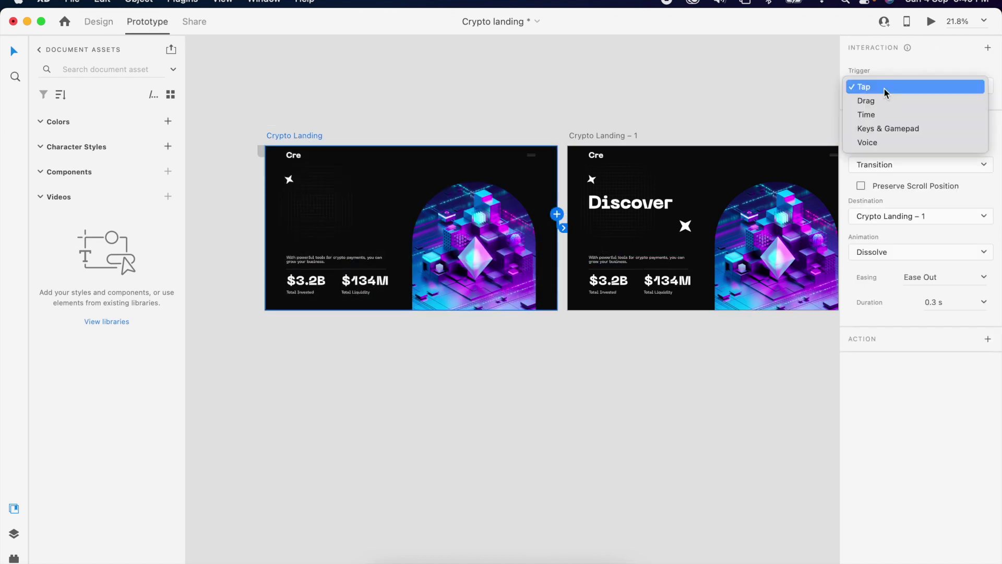
left_click(884, 88)
left_click(906, 166)
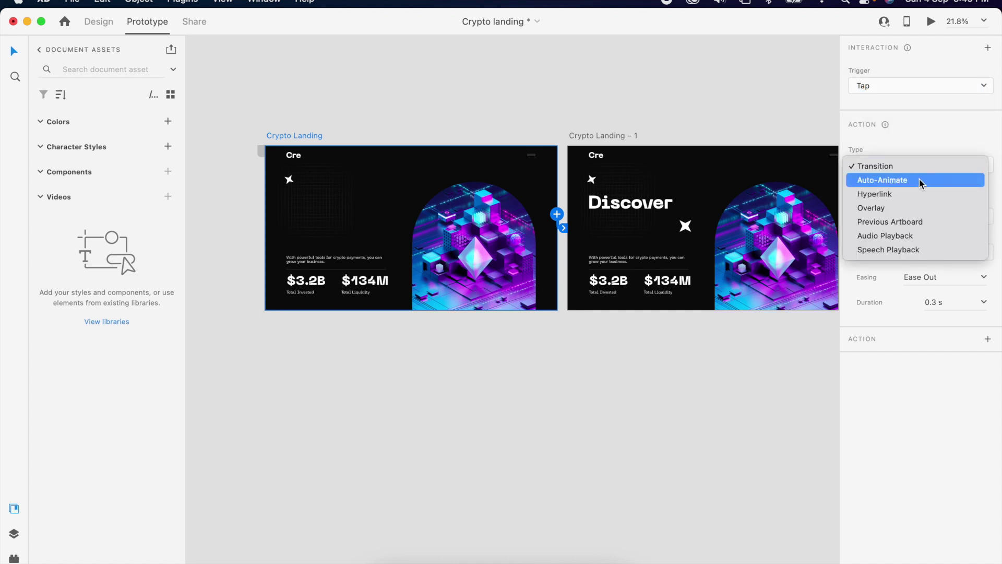
left_click(919, 180)
left_click(984, 228)
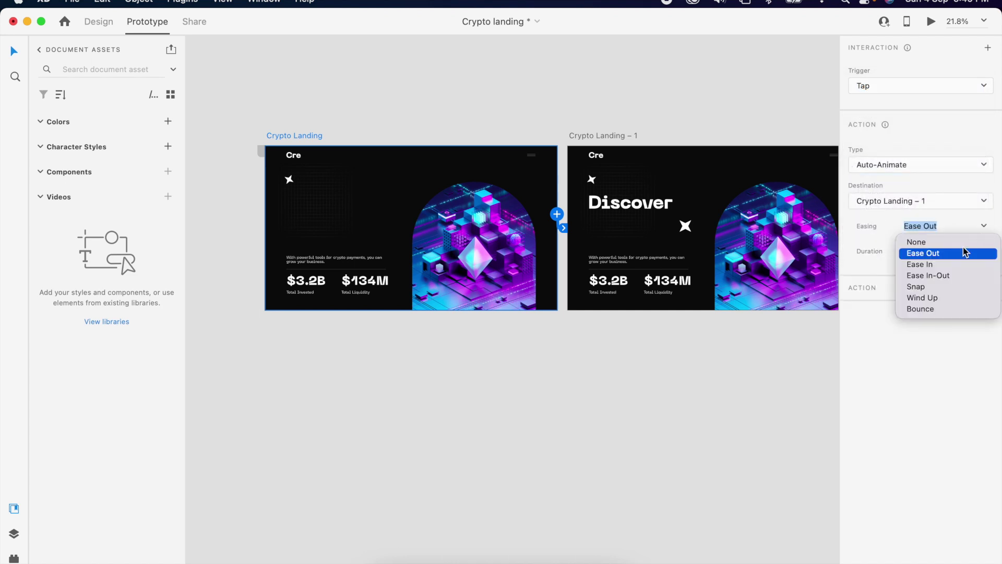
left_click(960, 276)
left_click(956, 254)
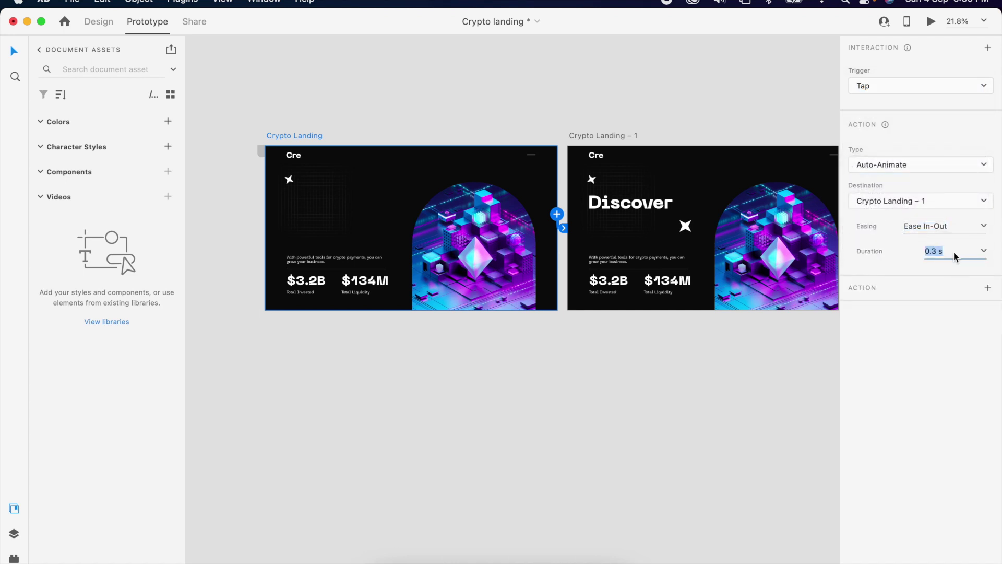
type("1")
left_click(631, 161)
Step: Change the trigger of the interaction leading to Crypto Landing – 2 to Time
scroll(641, 167, "right", 3)
scroll(661, 177, "right", 3)
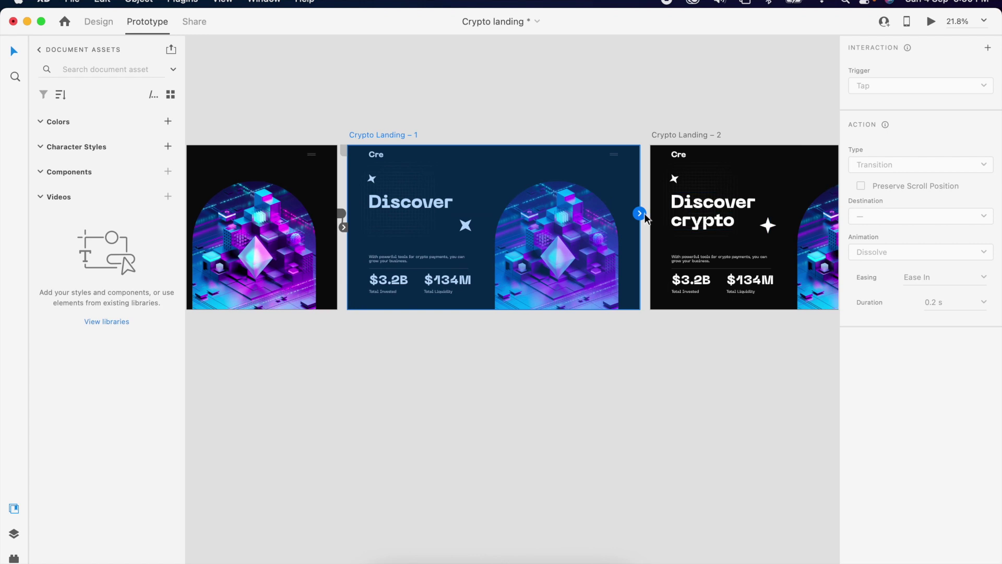
left_click(640, 213)
left_click(929, 87)
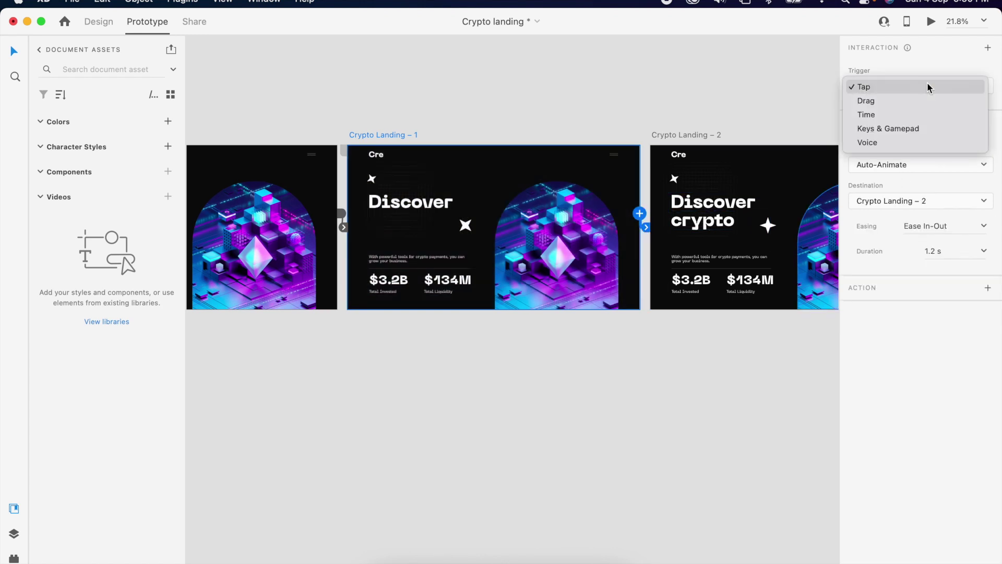
left_click(910, 115)
Step: Add an auto-animate wire from Crypto Landing – 3 to Crypto Landing – 4
left_click(706, 138)
scroll(706, 141, "right", 2)
scroll(774, 172, "right", 3)
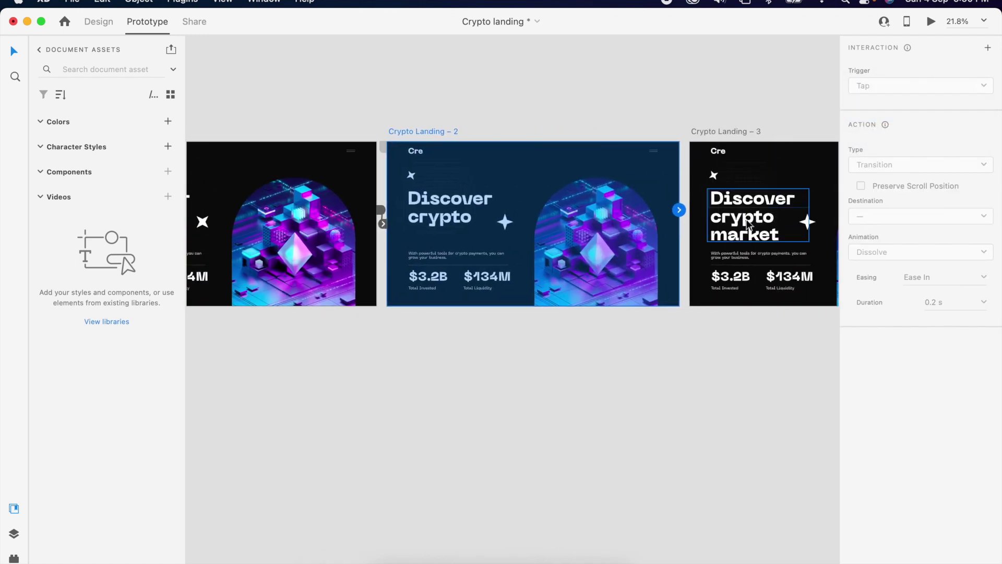
scroll(700, 209, "right", 2)
scroll(689, 175, "right", 2)
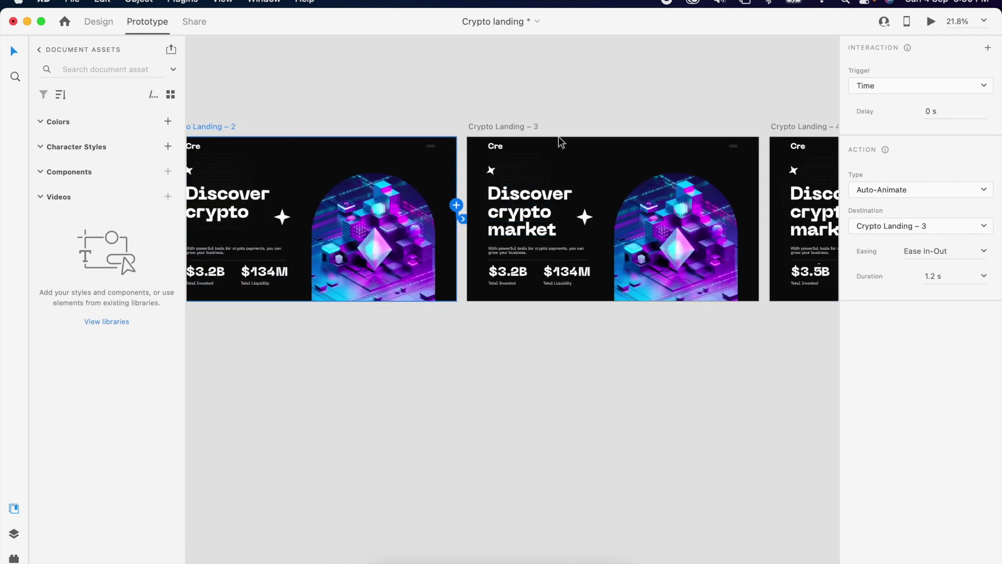
left_click(522, 128)
left_click_drag(755, 205, 786, 231)
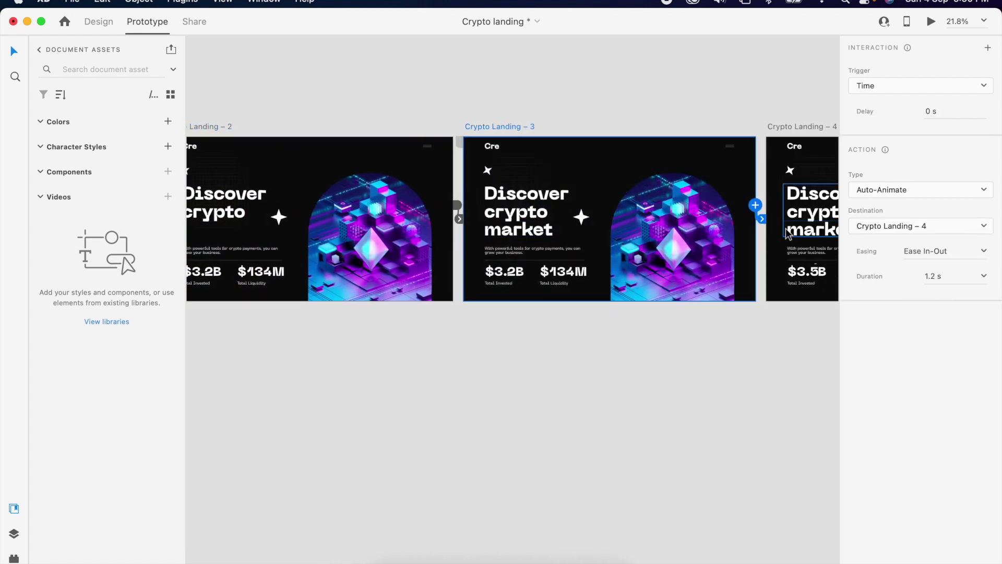
scroll(785, 231, "right", 3)
scroll(788, 233, "left", 5)
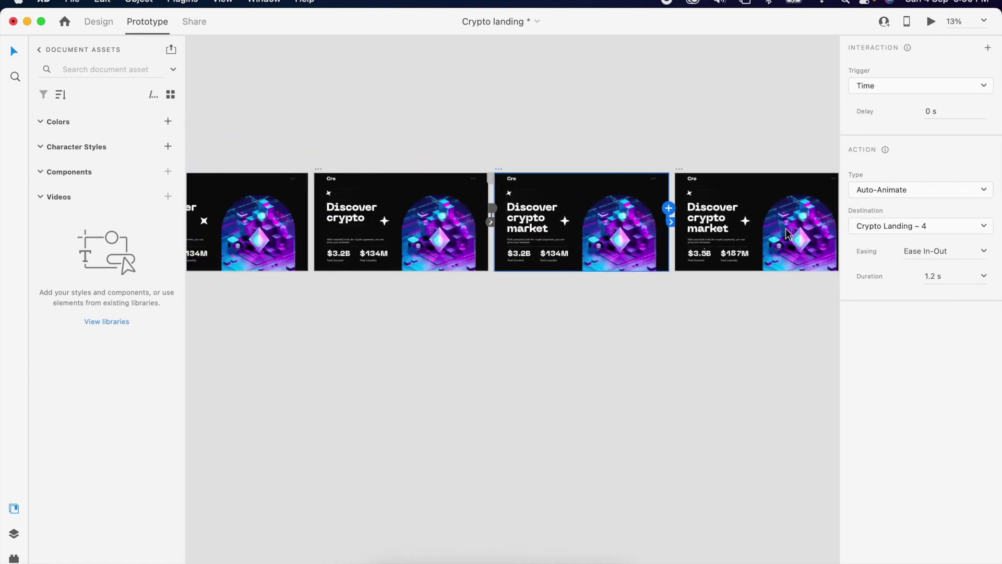